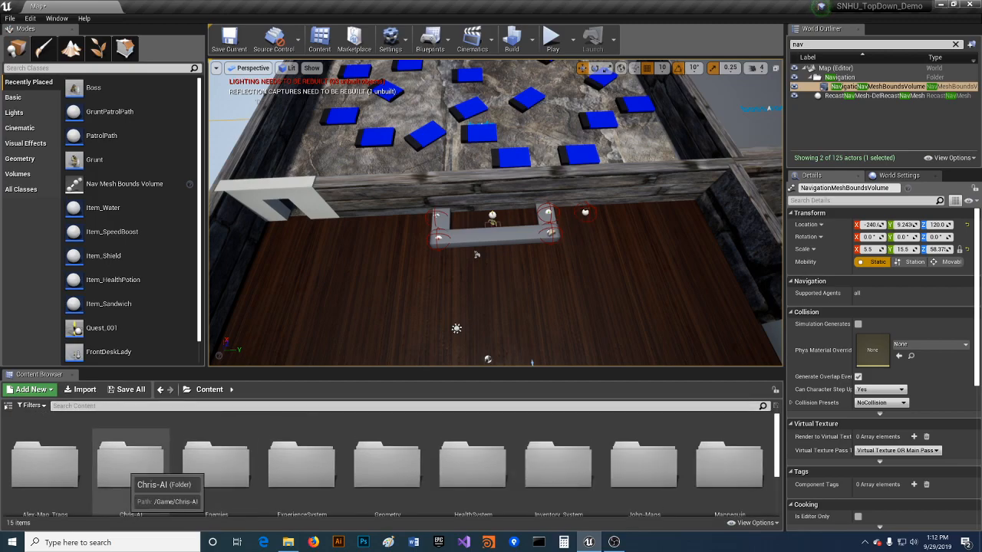
- Place a Grunt and a GruntPatrolPath from Chris-AI/Level2-4 on the floor of the room with the blue beds
{"action": "double_click", "coordinate": [129, 464]}
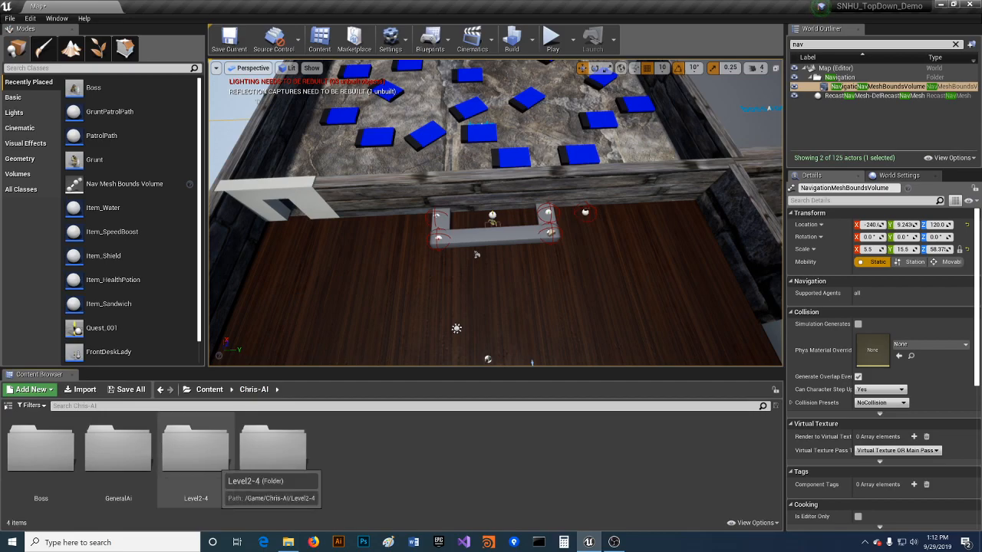
{"action": "double_click", "coordinate": [195, 451]}
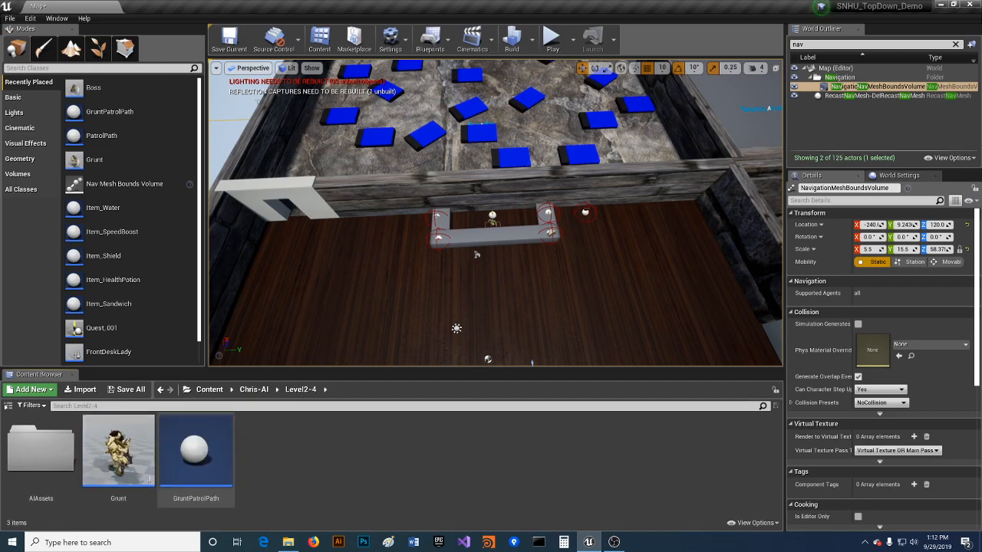
{"action": "right_click_drag", "start_coordinate": [491, 230], "coordinate": [453, 157]}
{"action": "key", "text": "w"}
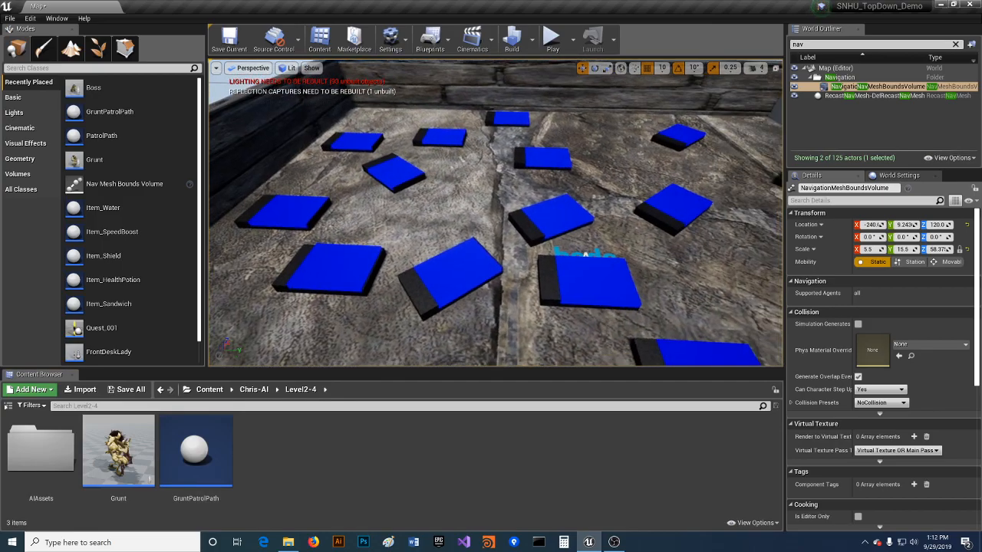
{"action": "left_click_drag", "start_coordinate": [119, 449], "coordinate": [353, 207]}
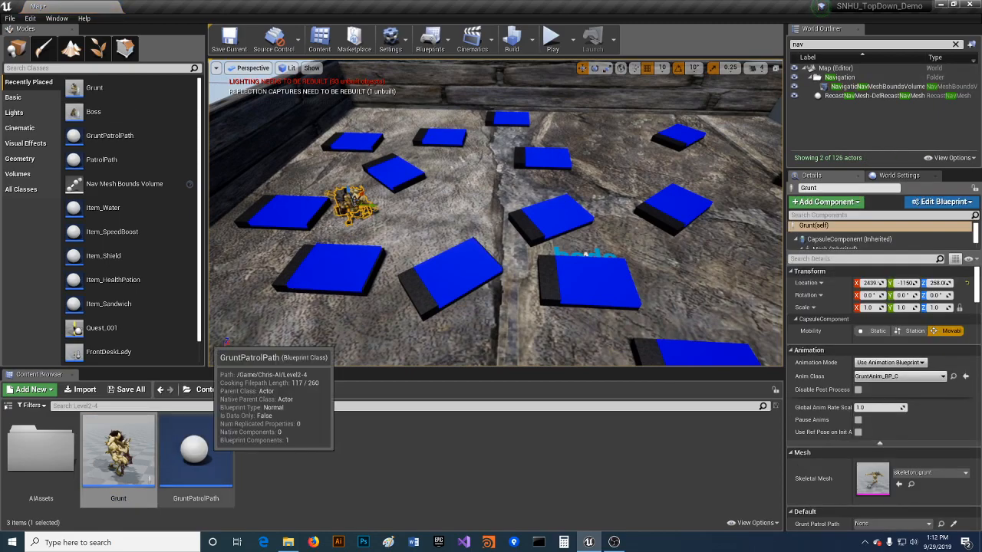
{"action": "left_click_drag", "start_coordinate": [196, 452], "coordinate": [472, 240]}
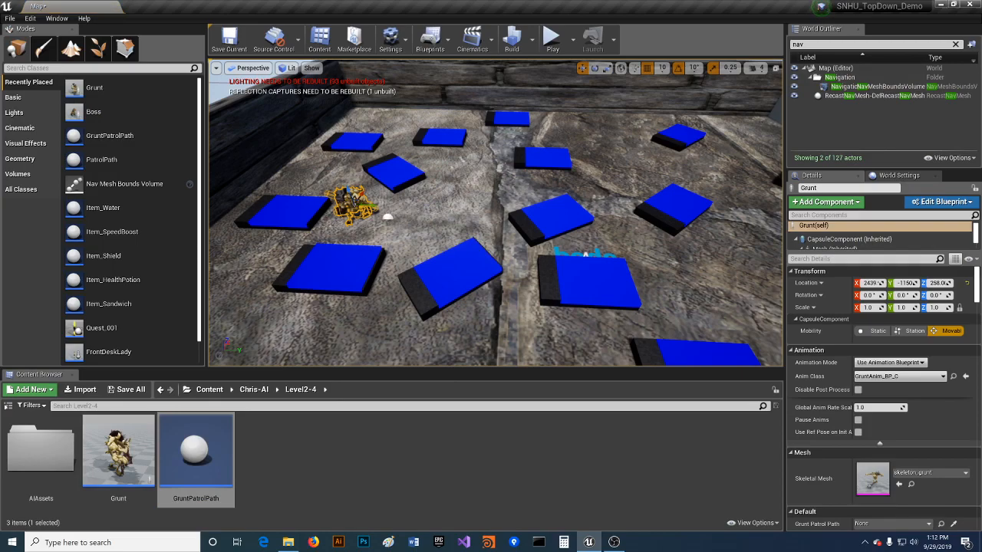
- Add three path points to the placed GruntPatrolPath
{"action": "left_click", "coordinate": [387, 217]}
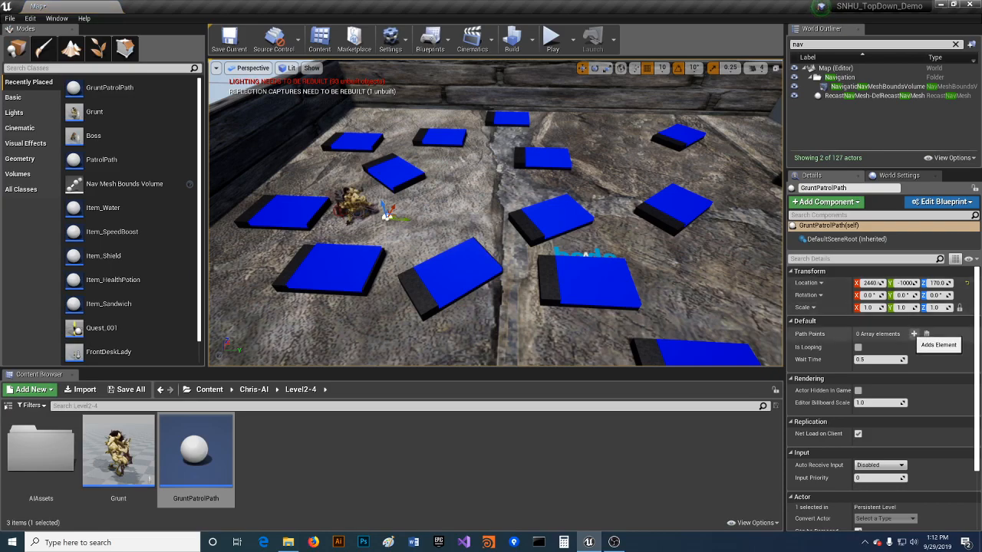
{"action": "left_click", "coordinate": [913, 334]}
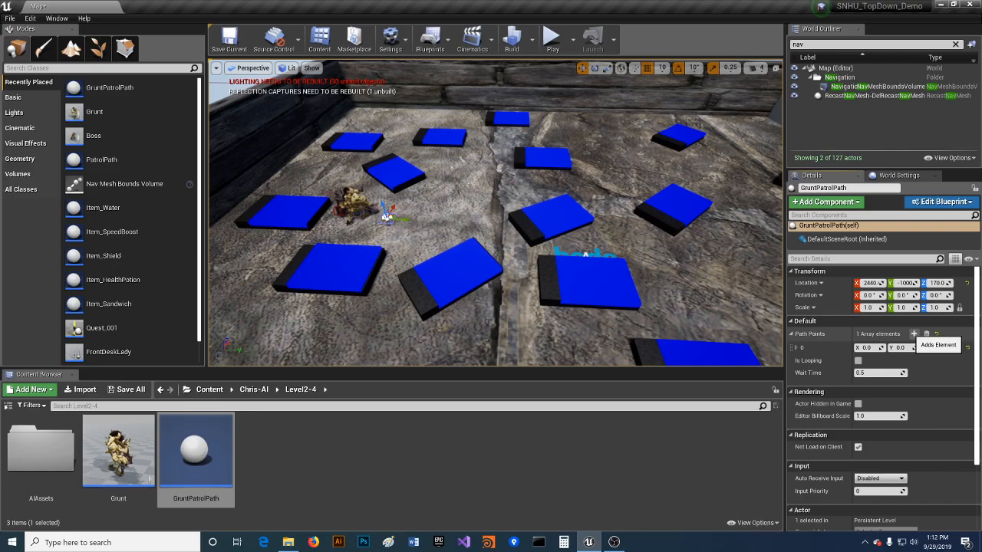
{"action": "scroll", "coordinate": [495, 213], "scroll_direction": "up", "scroll_amount": 3}
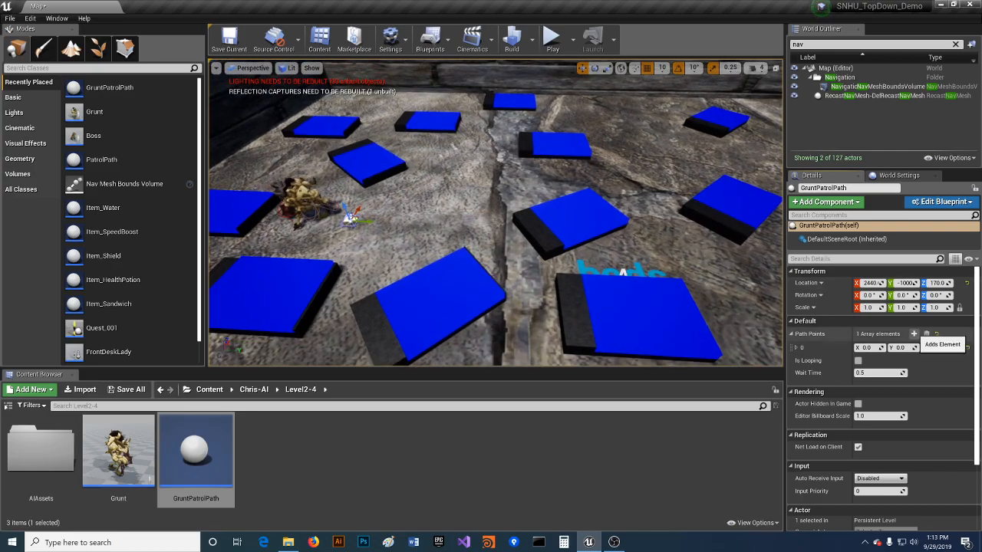
{"action": "left_click", "coordinate": [914, 333]}
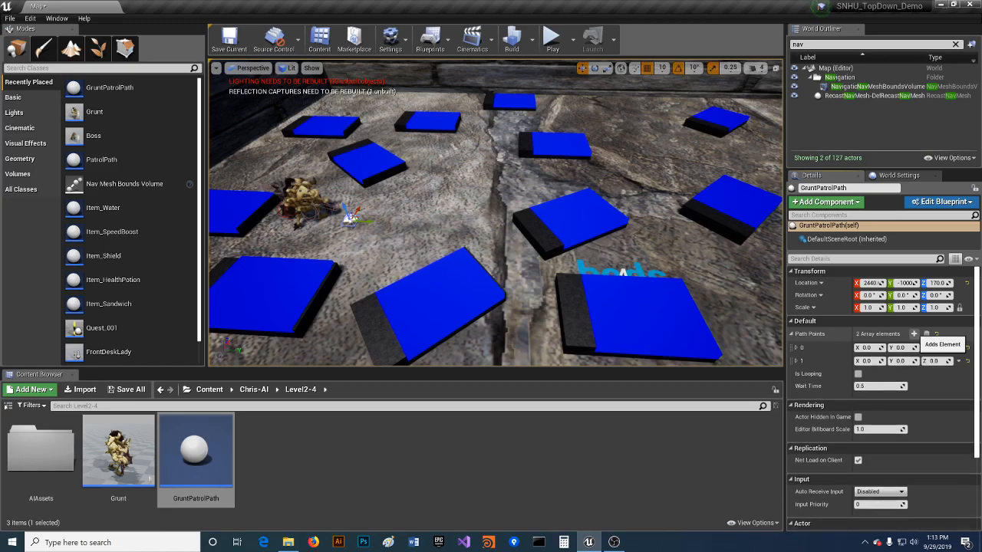
{"action": "left_click", "coordinate": [914, 334]}
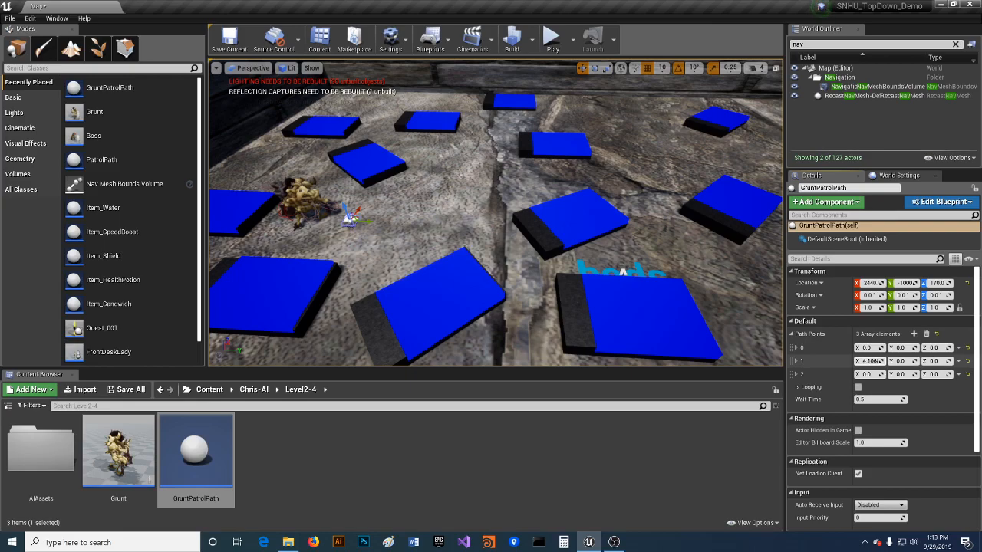
- Move path point 1 to about X 712, Y 270 and path point 2 to about X -36, Y 580
{"action": "left_click_drag", "start_coordinate": [870, 361], "coordinate": [908, 360]}
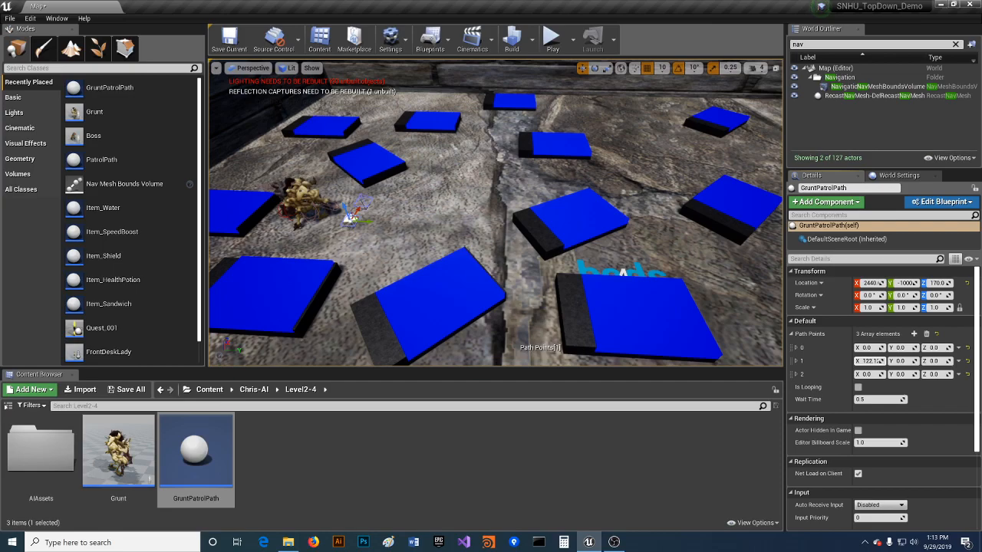
{"action": "left_click", "coordinate": [363, 202]}
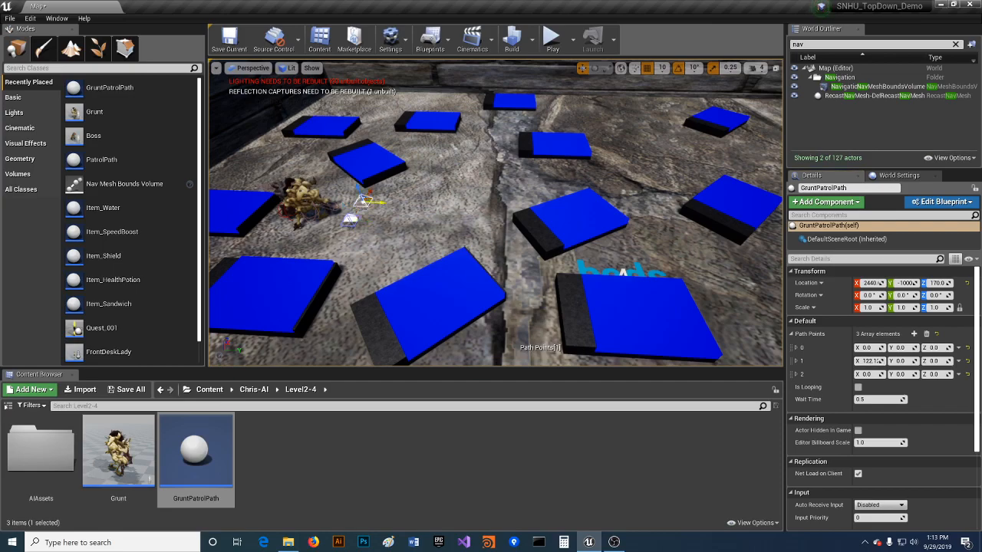
{"action": "left_click_drag", "start_coordinate": [379, 202], "coordinate": [451, 139]}
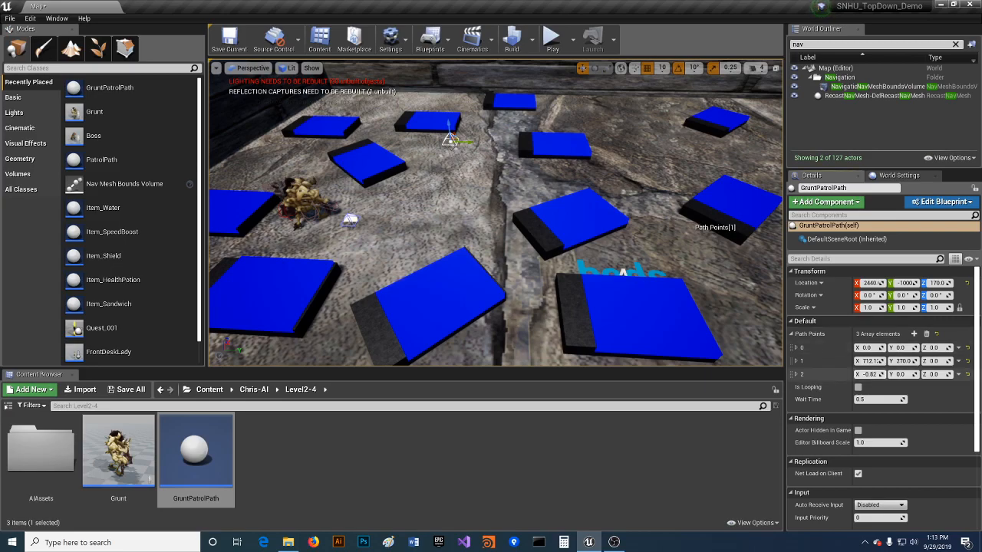
{"action": "left_click_drag", "start_coordinate": [870, 374], "coordinate": [847, 374]}
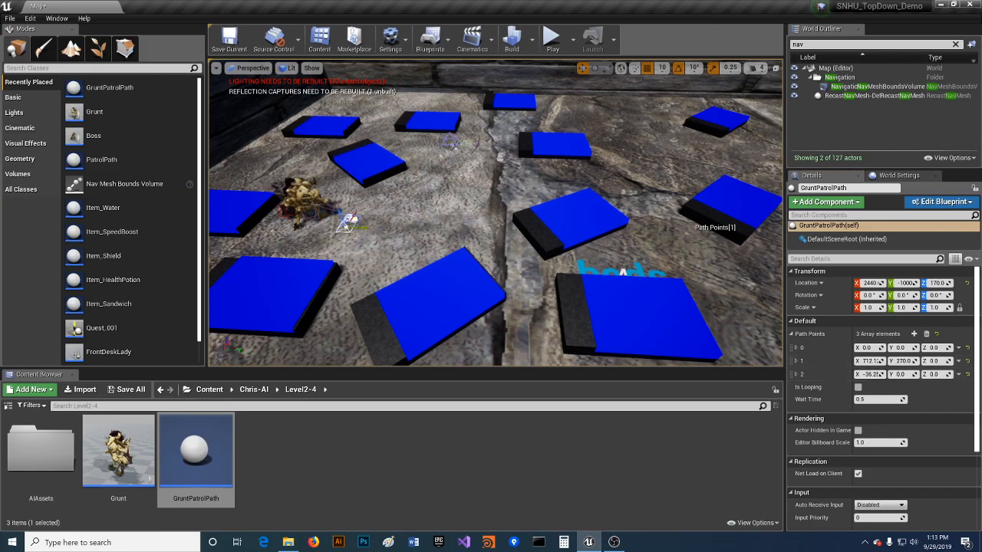
{"action": "left_click_drag", "start_coordinate": [360, 227], "coordinate": [500, 244]}
- Assign GruntPatrolPath as the Grunt's patrol path and enable Is Looping on the path
{"action": "left_click", "coordinate": [303, 197]}
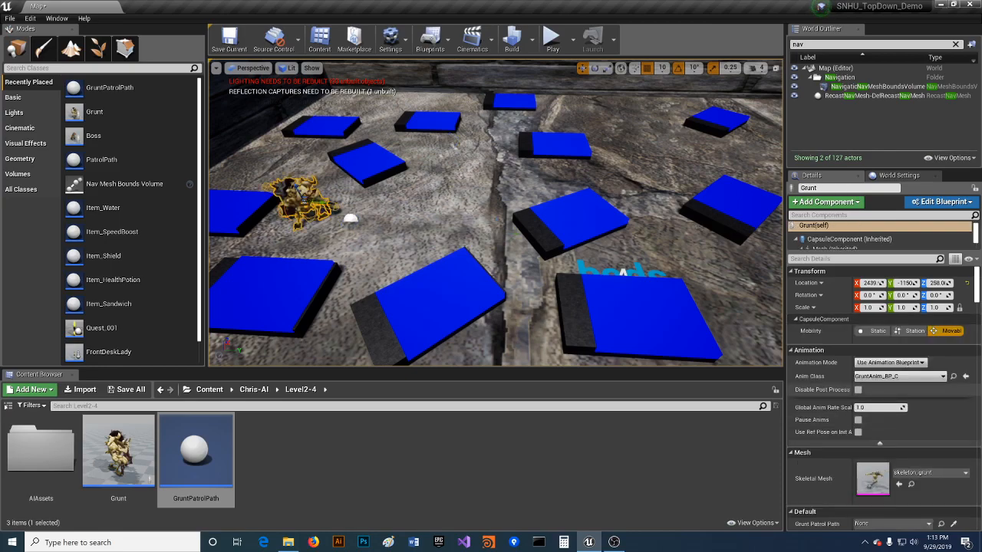
{"action": "scroll", "coordinate": [882, 399], "scroll_direction": "down", "scroll_amount": 1}
{"action": "scroll", "coordinate": [882, 475], "scroll_direction": "down", "scroll_amount": 2}
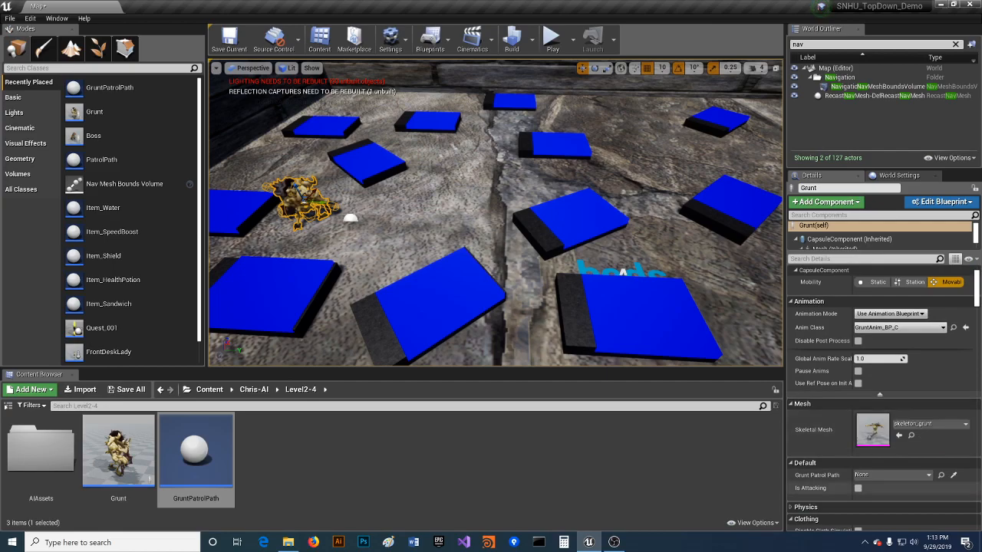
{"action": "left_click", "coordinate": [890, 474]}
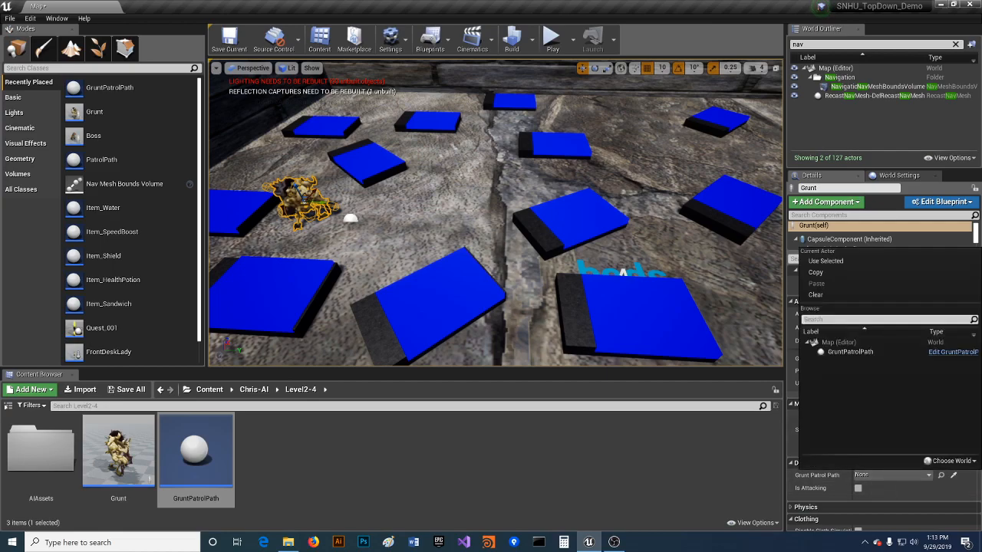
{"action": "left_click", "coordinate": [850, 351]}
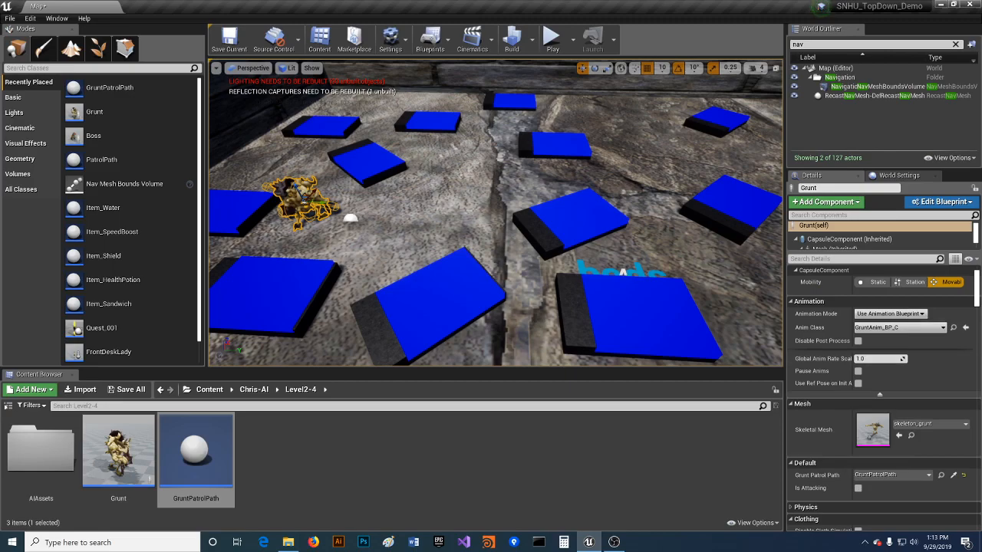
{"action": "left_click", "coordinate": [350, 219]}
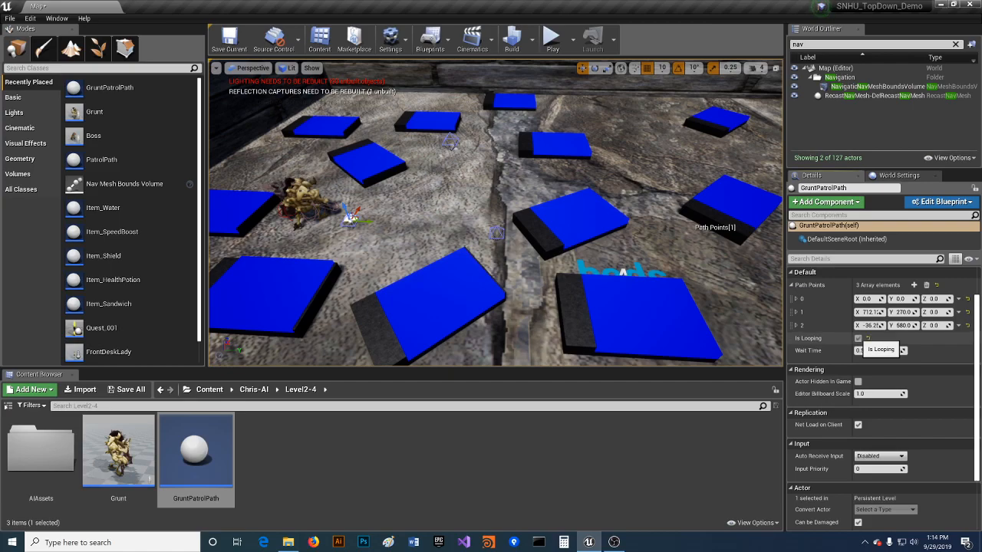
{"action": "left_click", "coordinate": [858, 338]}
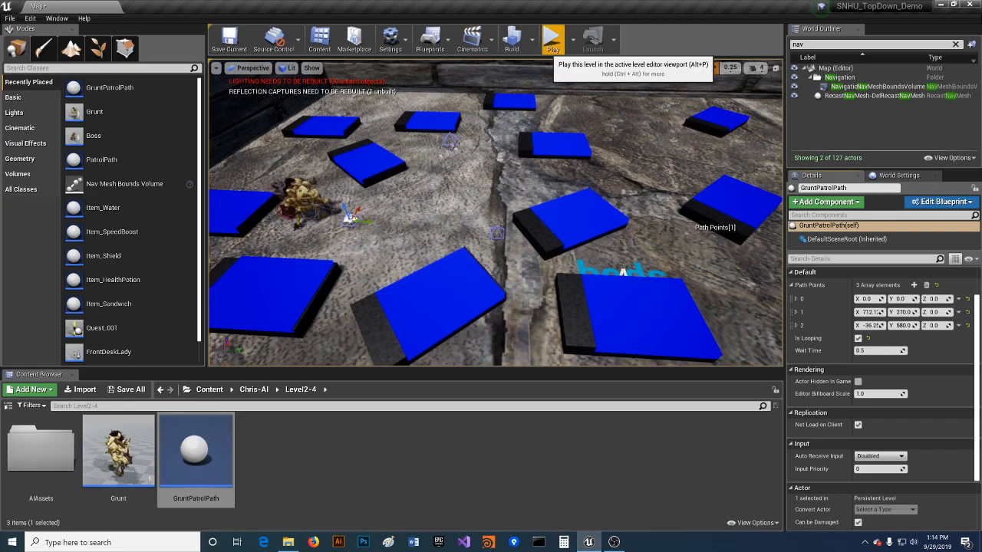
- Play the level, walk the character into the room with the beds to watch the Grunt, and end the play session
{"action": "left_click", "coordinate": [552, 38]}
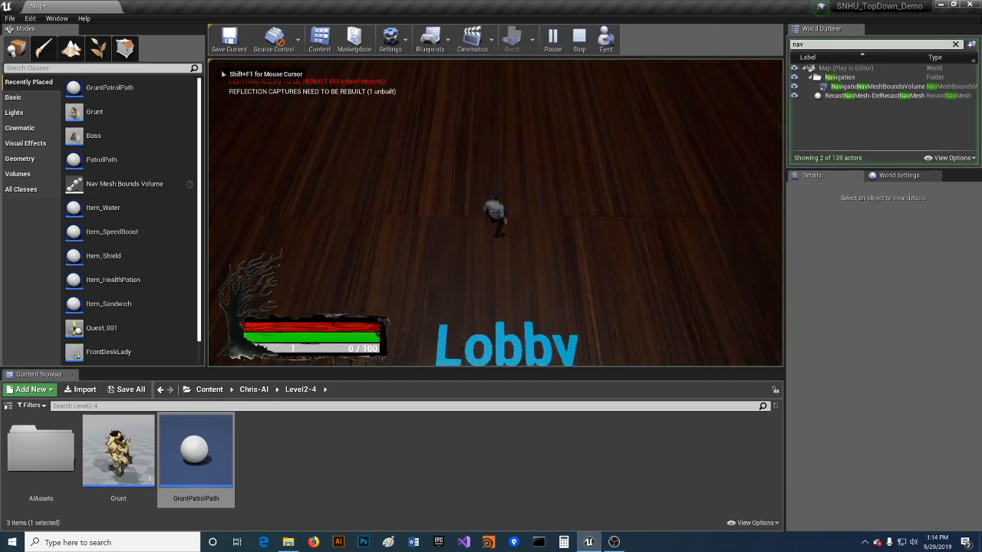
{"action": "key", "text": "w"}
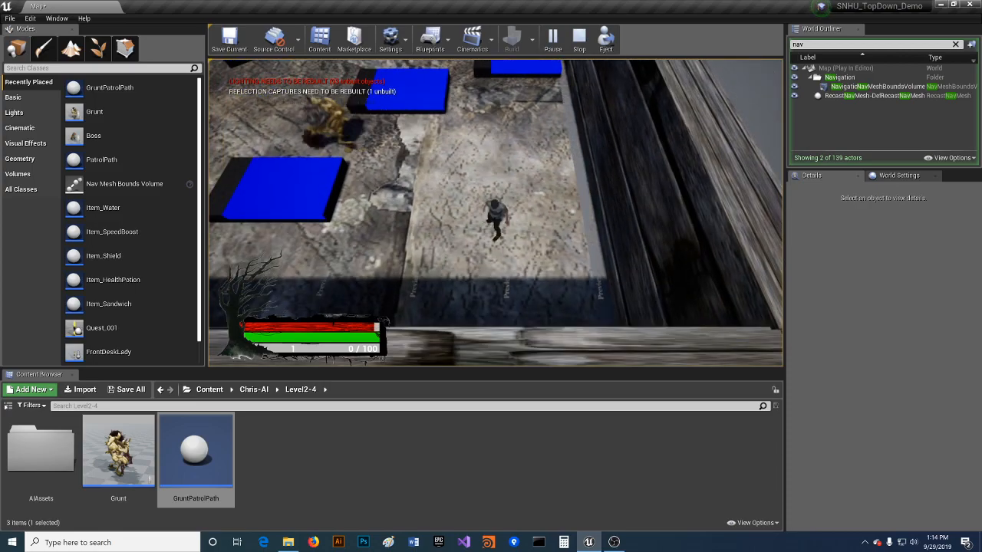
{"action": "key", "text": "Escape"}
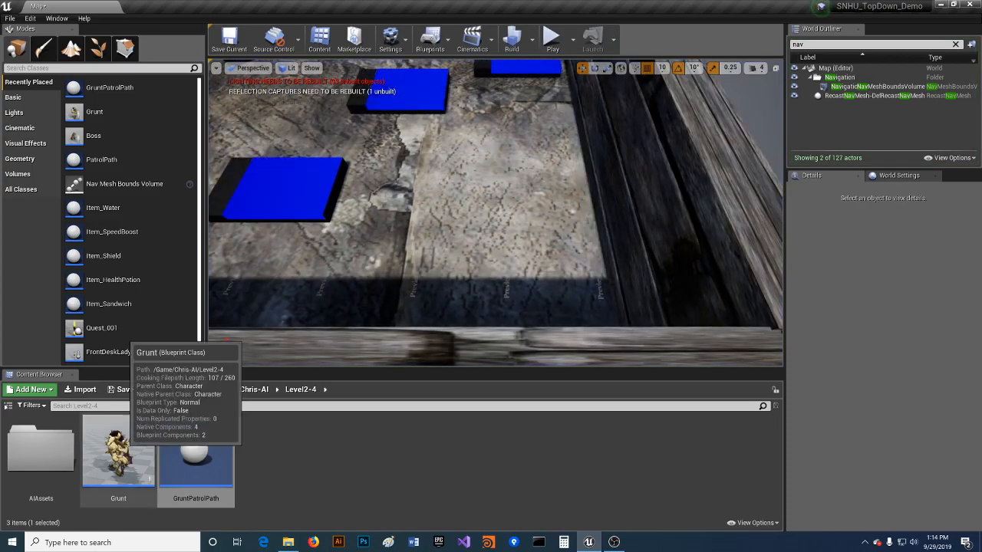
- Open the Grunt_BT behavior tree from the AIAssets folder of Level2-4
{"action": "double_click", "coordinate": [41, 451]}
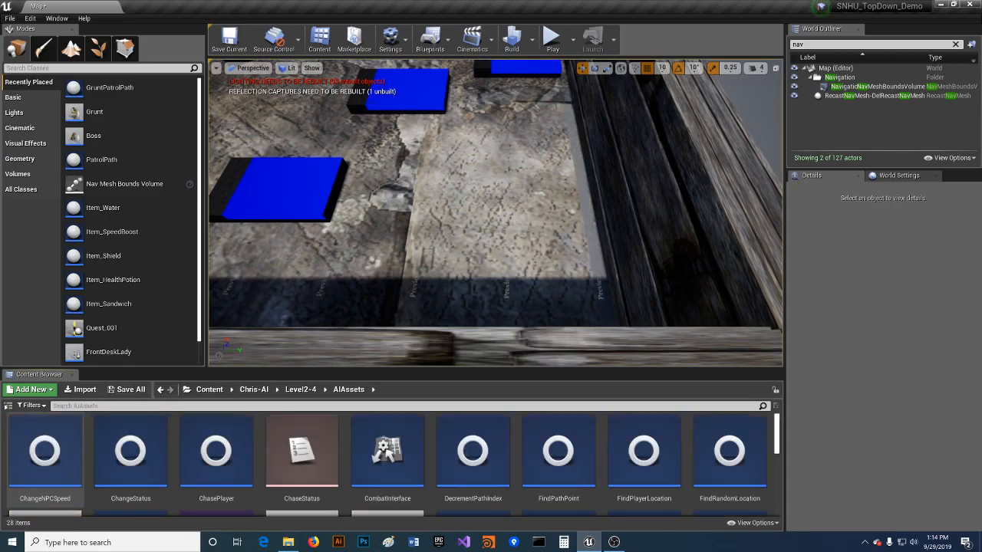
{"action": "scroll", "coordinate": [391, 461], "scroll_direction": "down", "scroll_amount": 3}
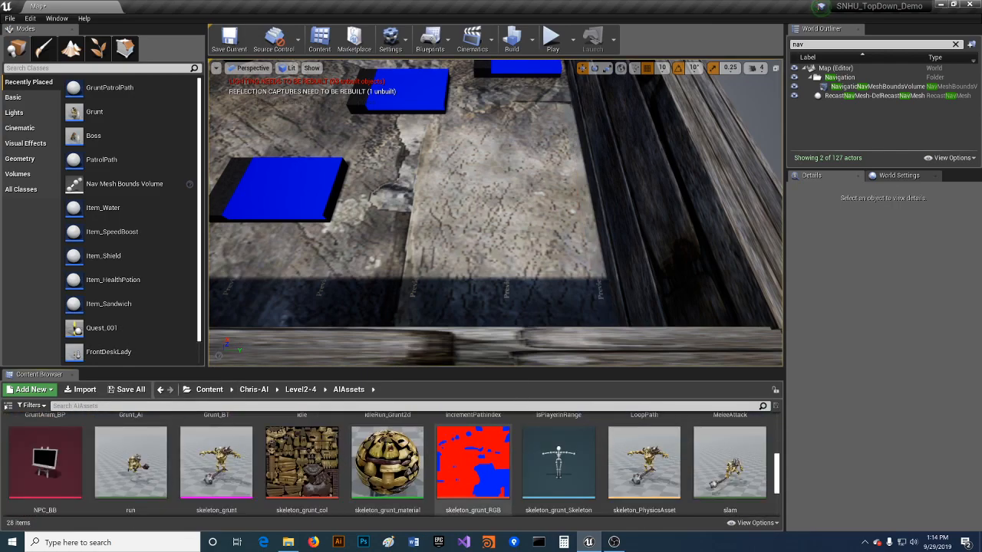
{"action": "scroll", "coordinate": [429, 460], "scroll_direction": "down", "scroll_amount": 2}
{"action": "scroll", "coordinate": [461, 460], "scroll_direction": "up", "scroll_amount": 2}
{"action": "scroll", "coordinate": [474, 460], "scroll_direction": "up", "scroll_amount": 2}
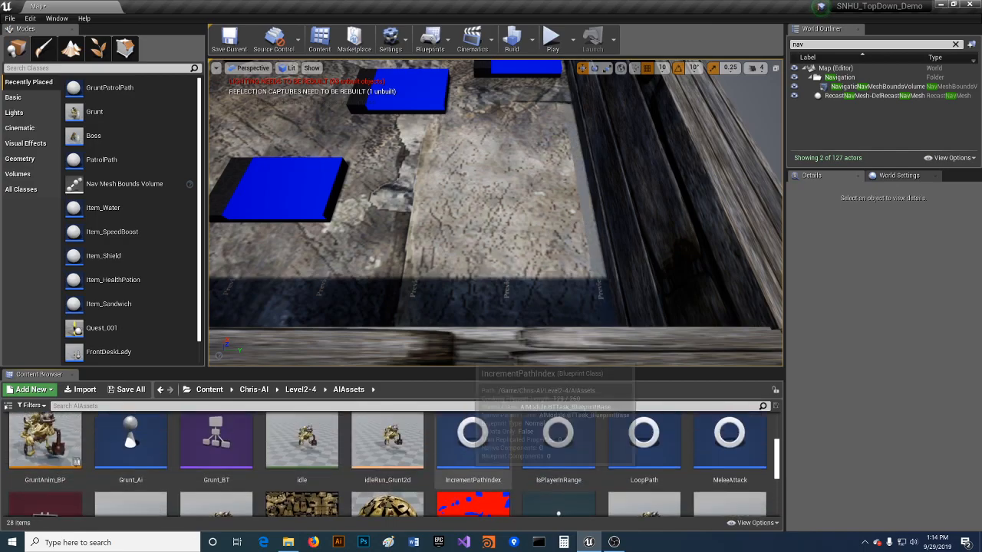
{"action": "left_click", "coordinate": [216, 452]}
{"action": "double_click", "coordinate": [216, 452]}
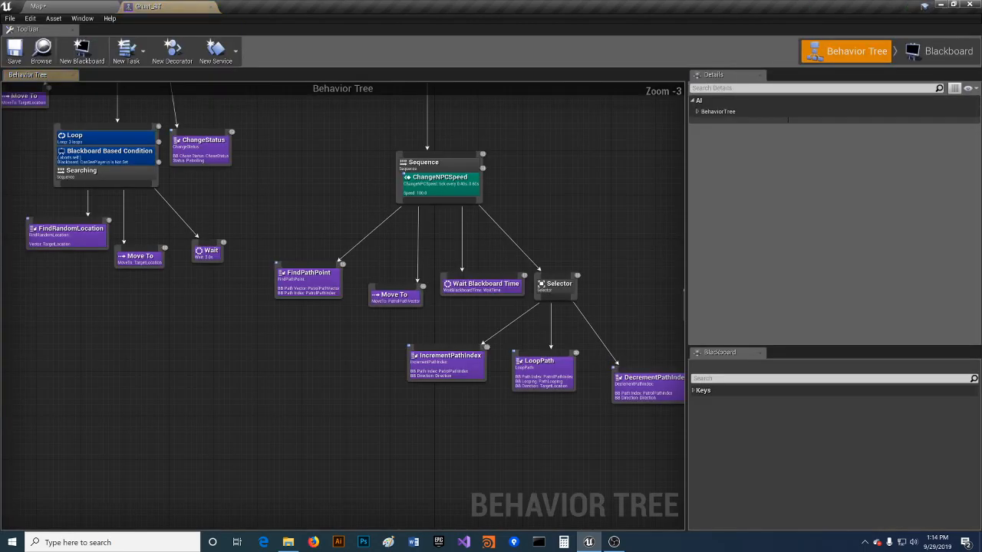
- Detach the Grunt_BT editor into a floating window over the level editor and enlarge it to show the whole tree
{"action": "left_click_drag", "start_coordinate": [163, 6], "coordinate": [330, 220]}
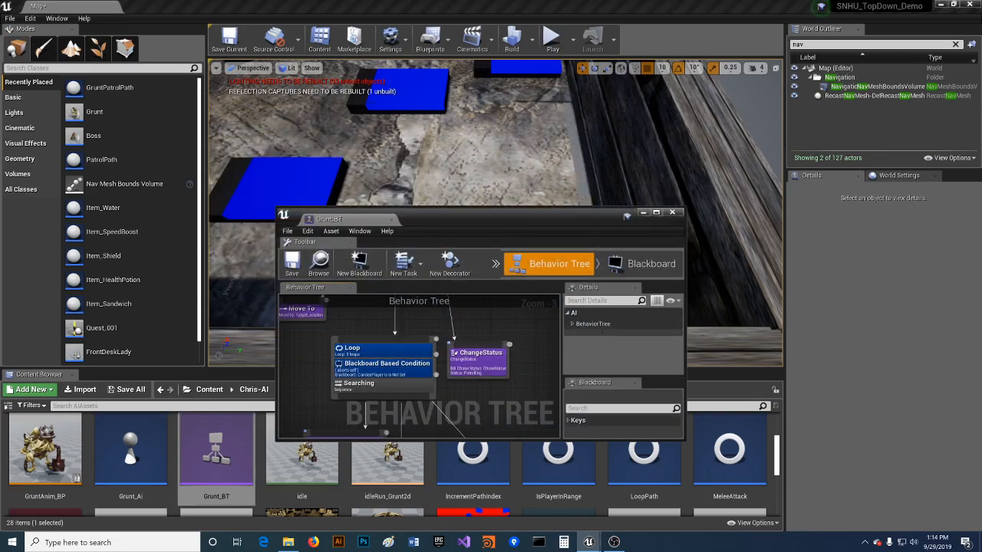
{"action": "left_click_drag", "start_coordinate": [682, 440], "coordinate": [885, 512]}
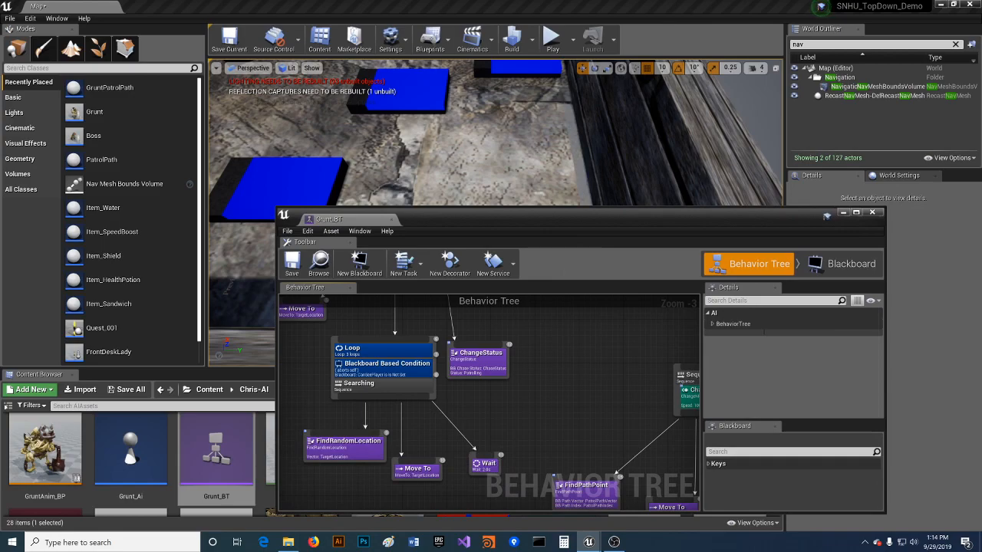
{"action": "scroll", "coordinate": [476, 353], "scroll_direction": "down", "scroll_amount": 3}
{"action": "scroll", "coordinate": [468, 350], "scroll_direction": "down", "scroll_amount": 1}
{"action": "right_click_drag", "start_coordinate": [547, 328], "coordinate": [491, 382]}
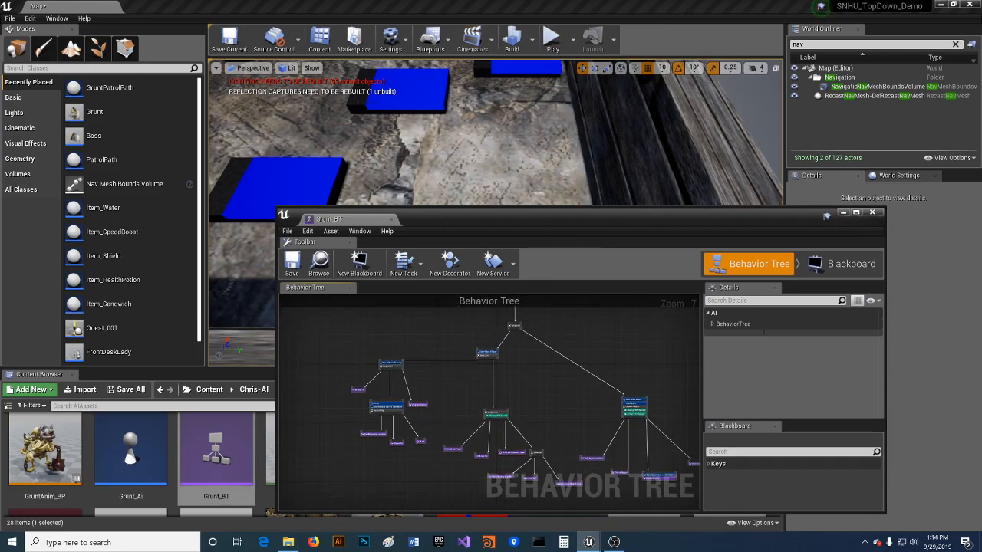
- Play the level to examine Grunt_BT's patrol and chase branches while it simulates, and end the session and close the tree editor
{"action": "left_click", "coordinate": [551, 39]}
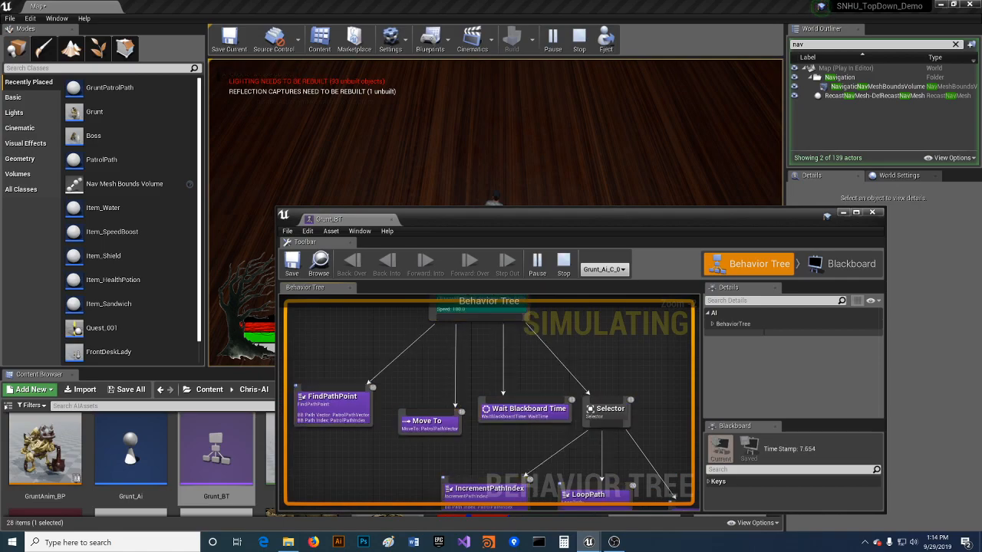
{"action": "right_click_drag", "start_coordinate": [549, 377], "coordinate": [507, 317]}
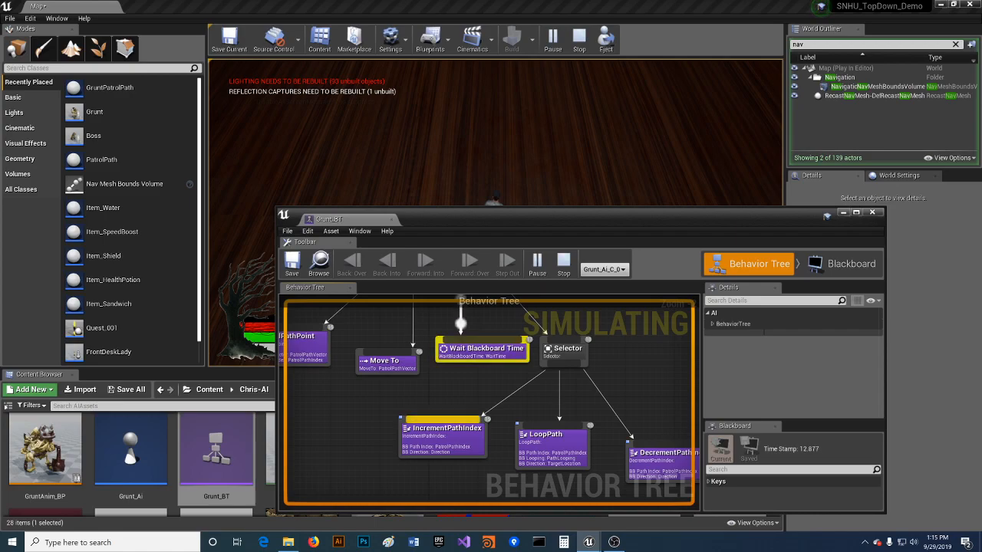
{"action": "scroll", "coordinate": [512, 349], "scroll_direction": "down", "scroll_amount": 7}
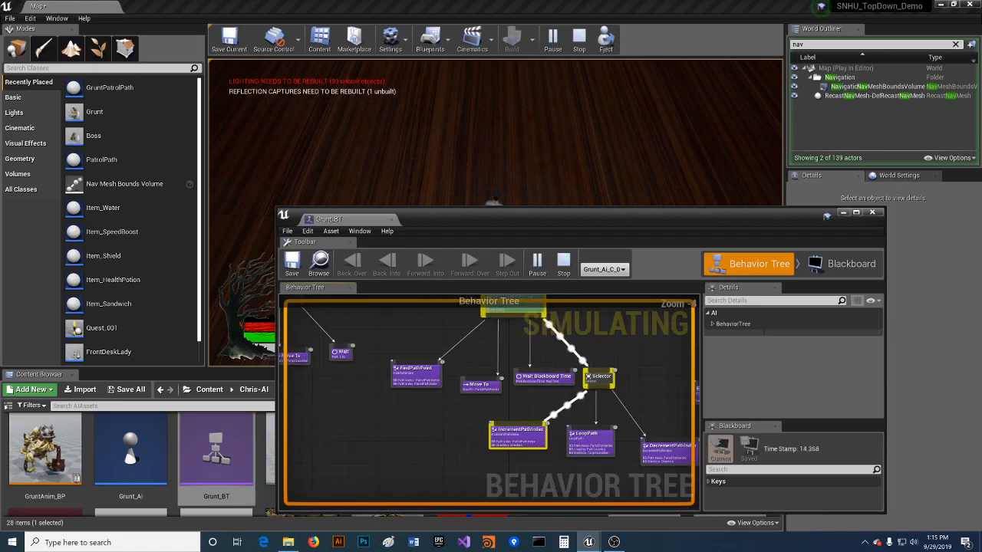
{"action": "scroll", "coordinate": [491, 322], "scroll_direction": "up", "scroll_amount": 3}
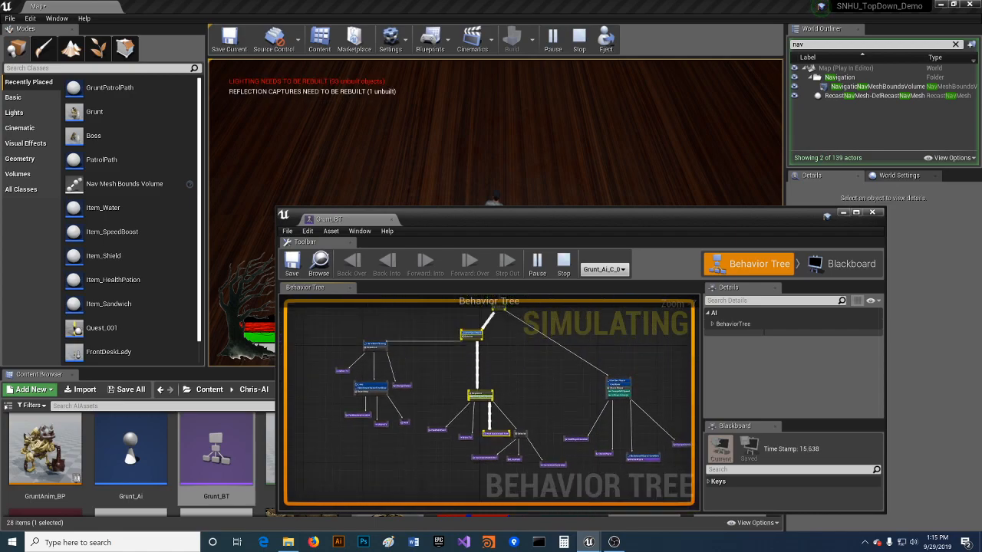
{"action": "scroll", "coordinate": [420, 316], "scroll_direction": "up", "scroll_amount": 6}
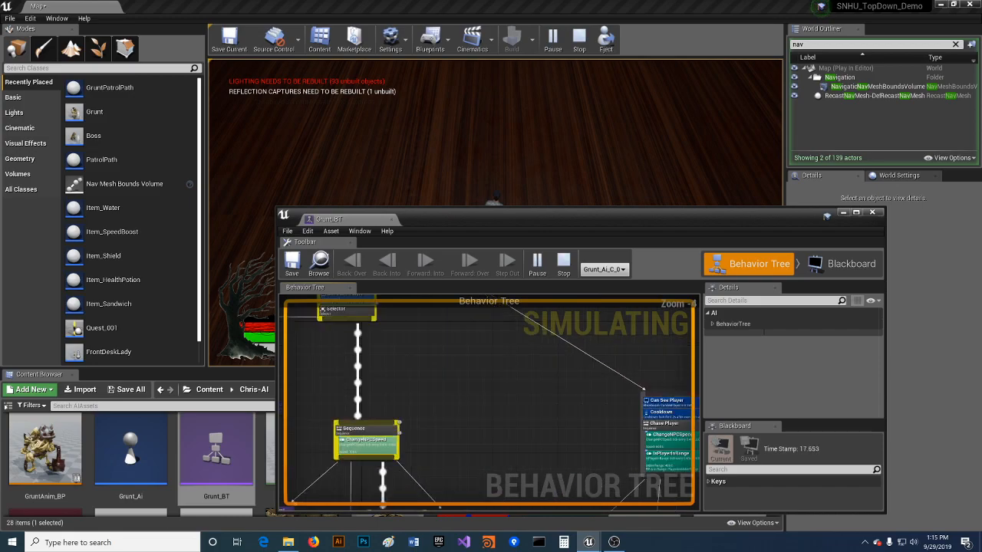
{"action": "right_click_drag", "start_coordinate": [420, 317], "coordinate": [416, 187]}
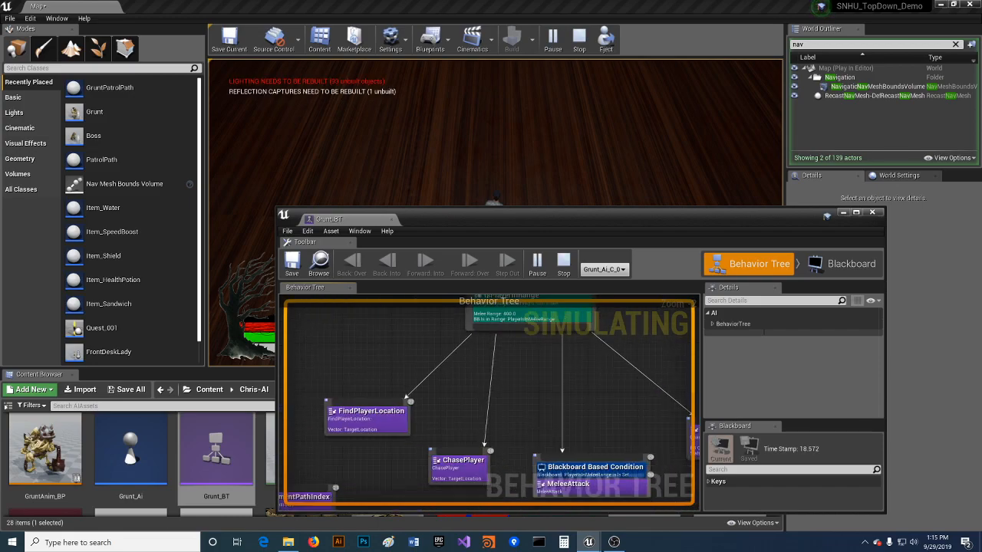
{"action": "right_click_drag", "start_coordinate": [468, 378], "coordinate": [358, 343]}
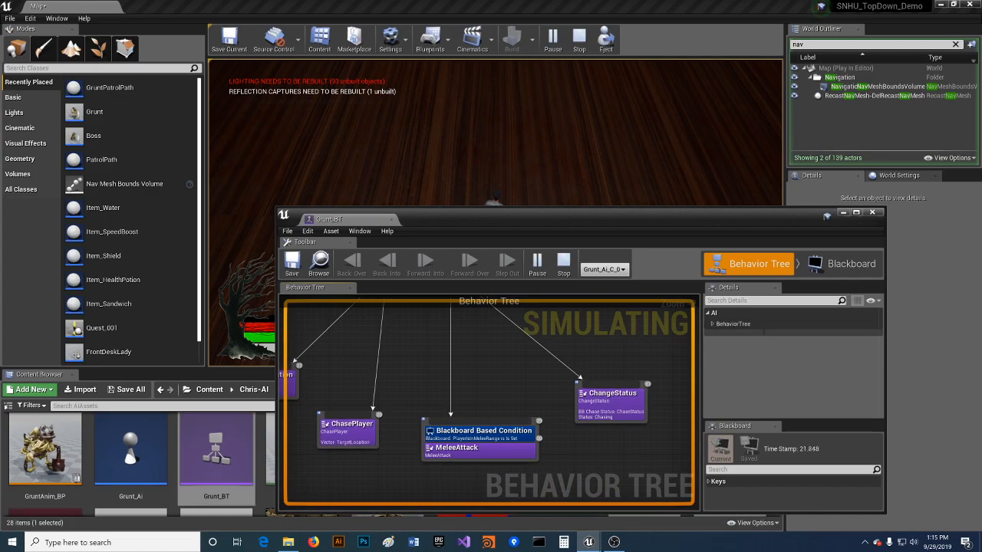
{"action": "left_click", "coordinate": [563, 263]}
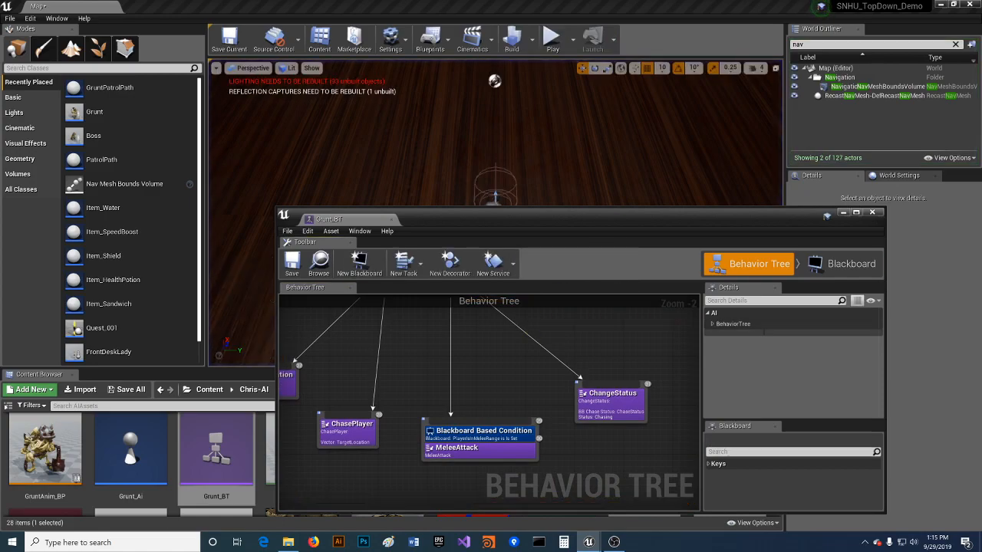
{"action": "left_click", "coordinate": [872, 211]}
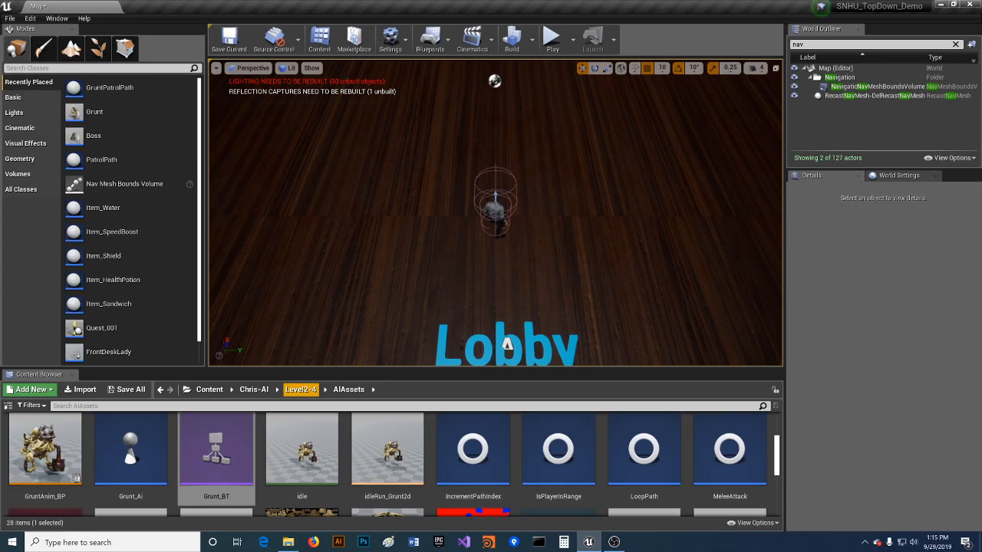
- Open the Grunt blueprint from the Level2-4 folder and inspect its overlap damage events and the damage collision shapes on the model
{"action": "left_click", "coordinate": [301, 389]}
{"action": "double_click", "coordinate": [118, 451]}
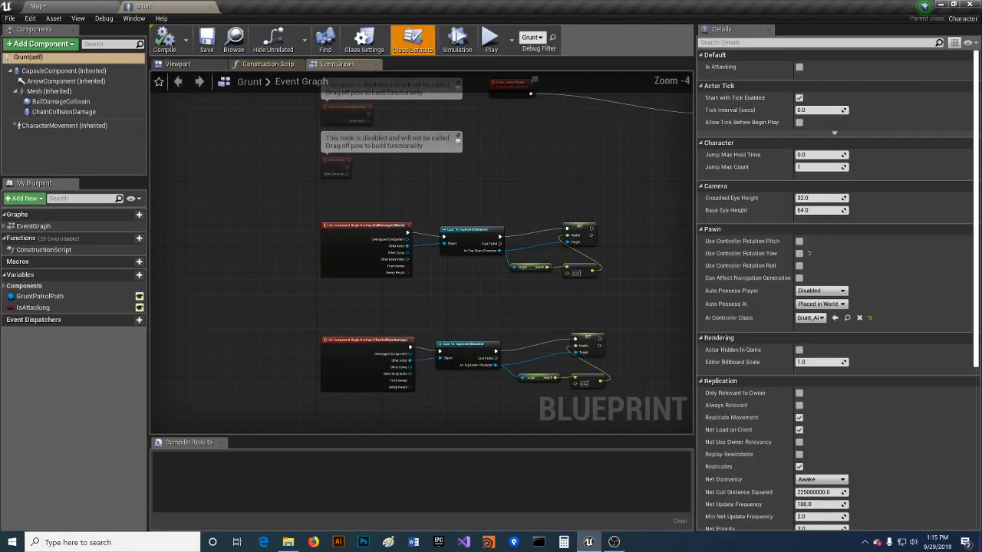
{"action": "scroll", "coordinate": [560, 313], "scroll_direction": "up", "scroll_amount": 3}
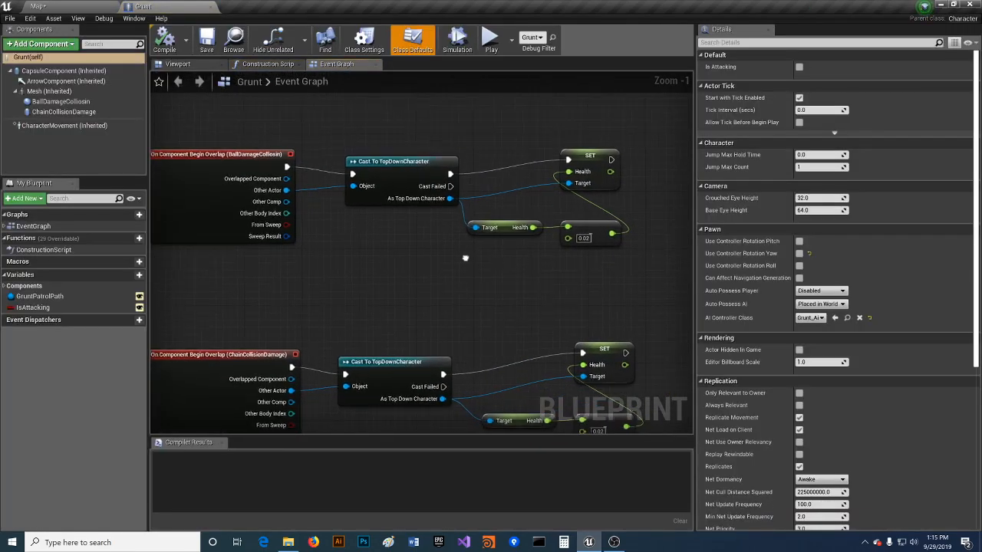
{"action": "left_click", "coordinate": [178, 64]}
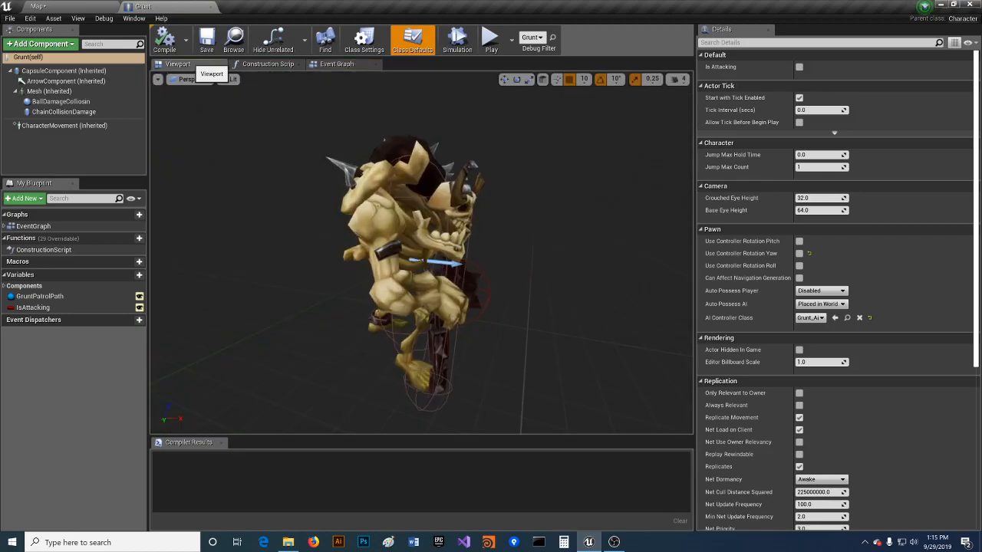
{"action": "right_click_drag", "start_coordinate": [421, 253], "coordinate": [192, 253]}
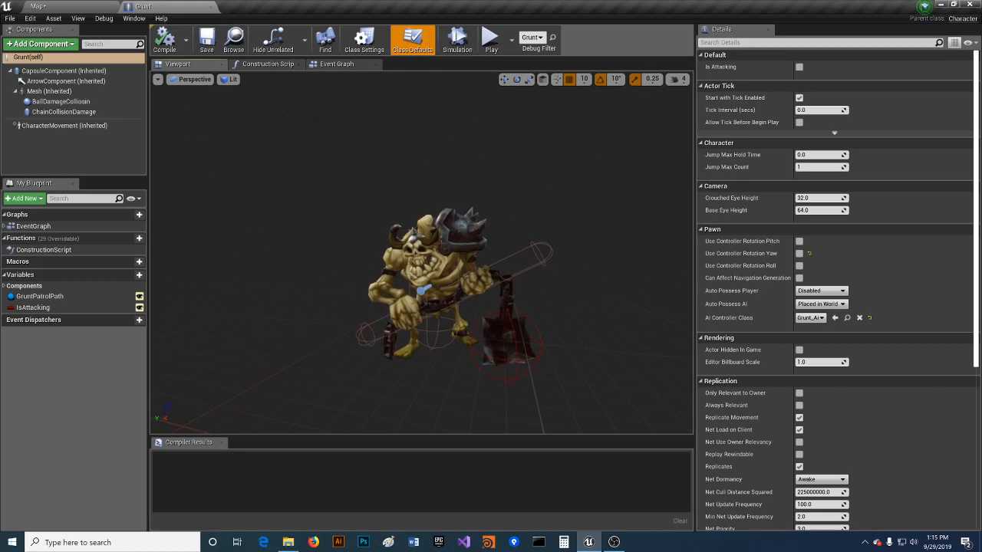
- Set the health subtracted by the ChainCollisionDamage overlap event to 0.01, compile the Grunt blueprint and return to the level
{"action": "left_click", "coordinate": [337, 64]}
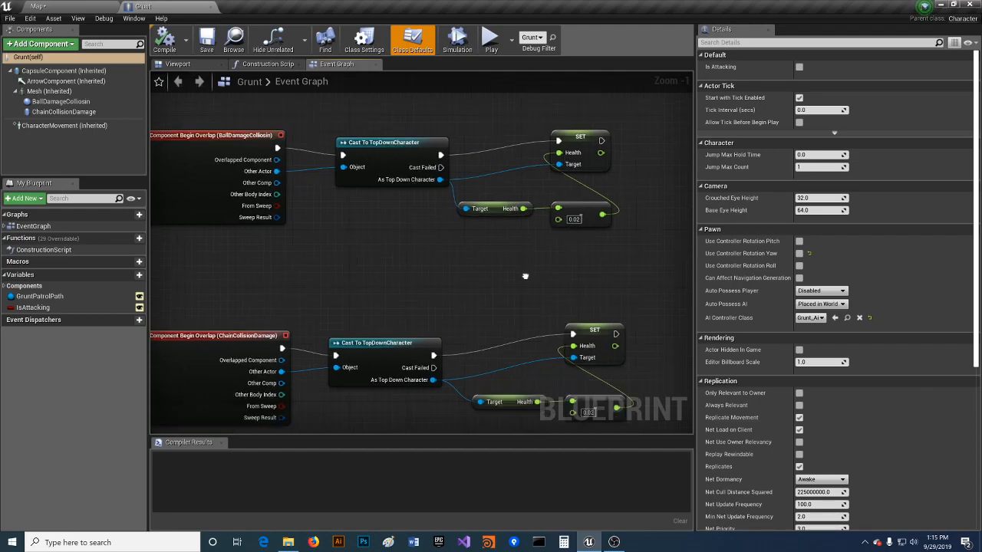
{"action": "right_click_drag", "start_coordinate": [410, 285], "coordinate": [344, 167]}
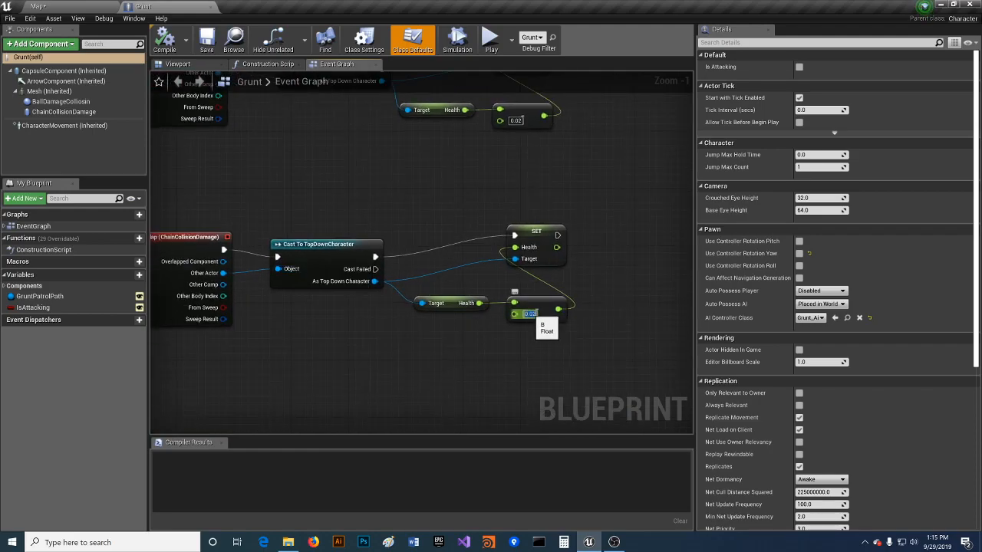
{"action": "type", "text": "0.01"}
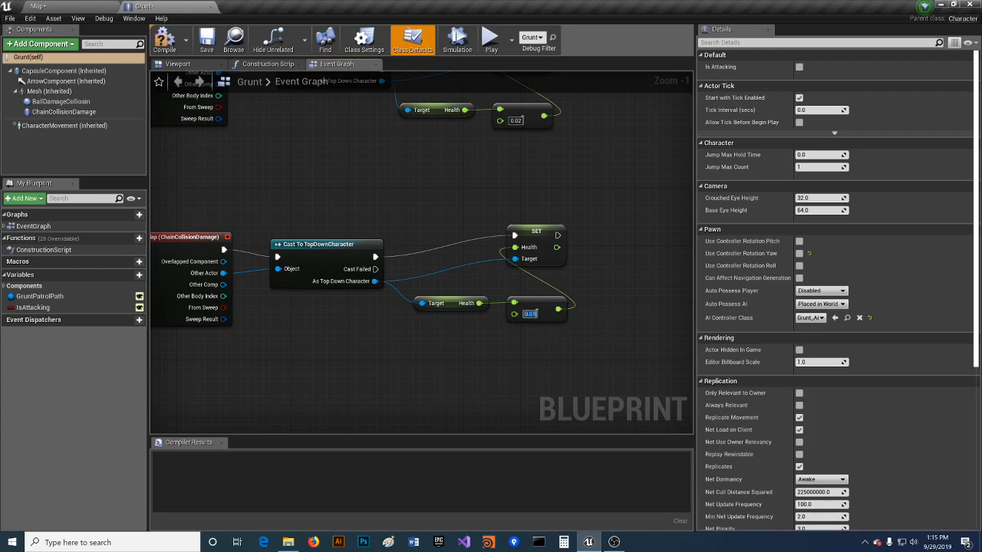
{"action": "left_click", "coordinate": [164, 38]}
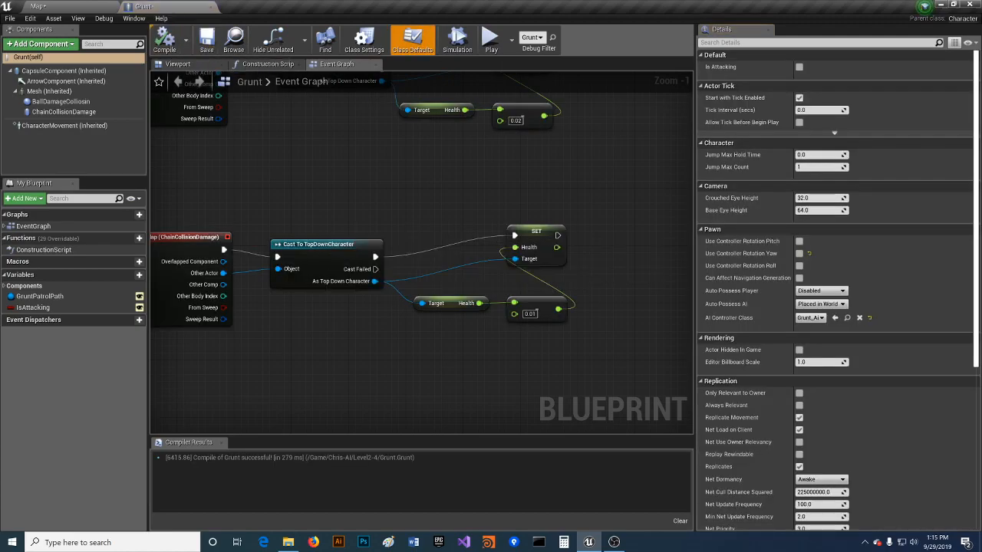
{"action": "left_click", "coordinate": [38, 6]}
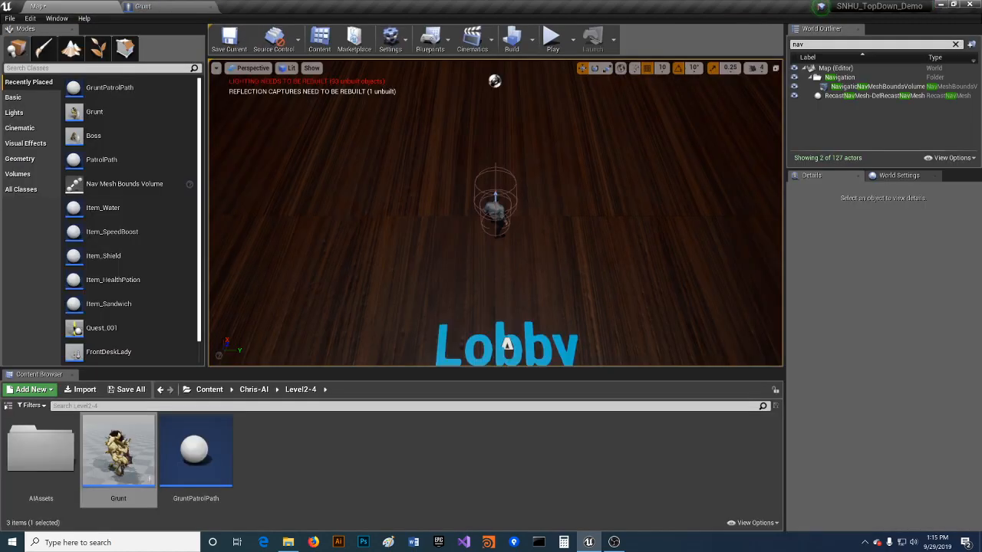
- Place the Boss from the Chris-AI Boss folder on the stone floor near the Kitchen label and snap it to the floor
{"action": "right_click_drag", "start_coordinate": [495, 213], "coordinate": [660, 268]}
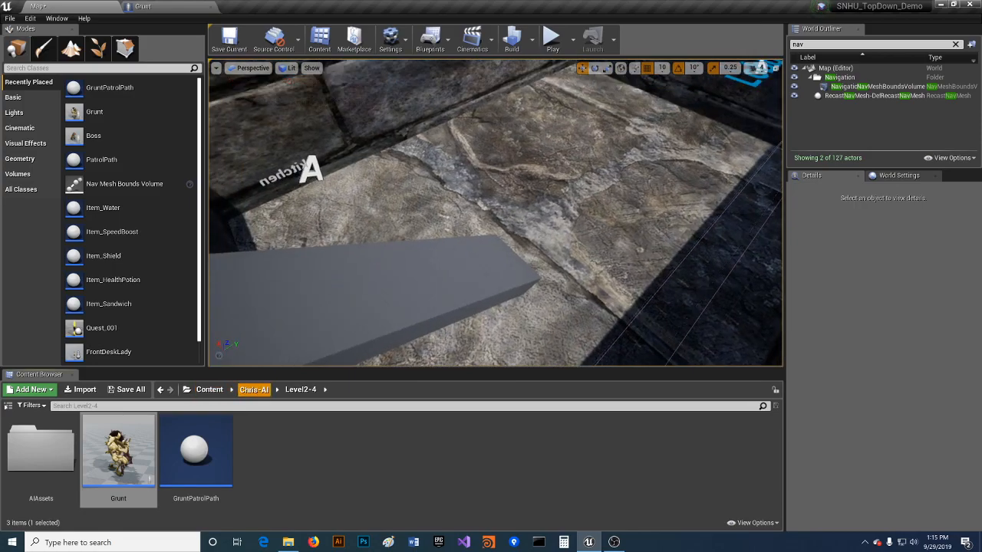
{"action": "left_click", "coordinate": [253, 389]}
{"action": "double_click", "coordinate": [40, 449]}
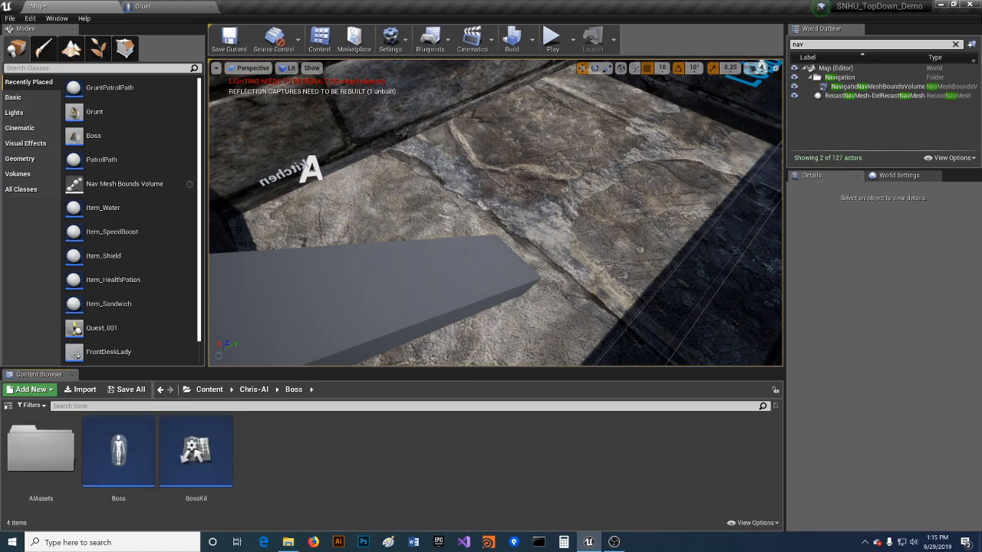
{"action": "left_click_drag", "start_coordinate": [118, 451], "coordinate": [610, 111]}
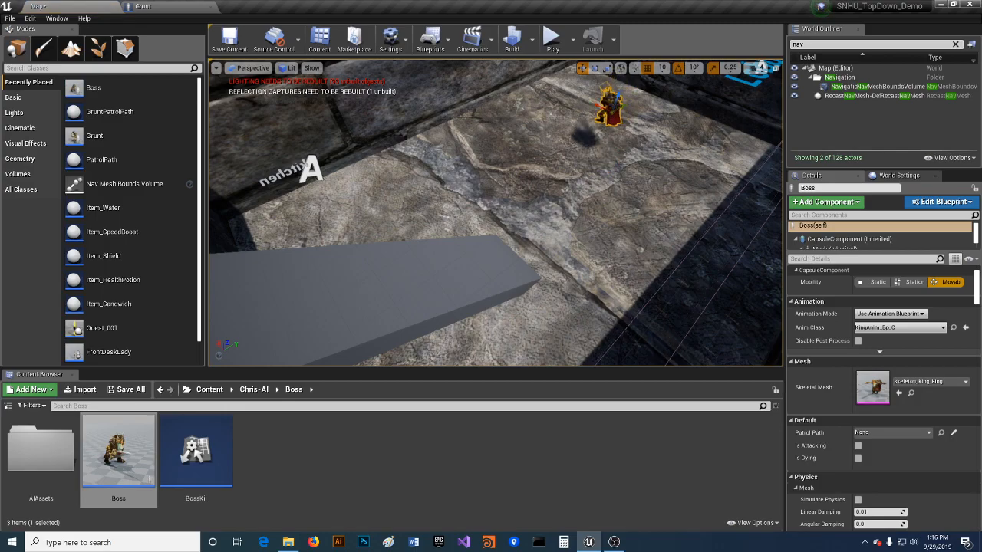
{"action": "key", "text": "End"}
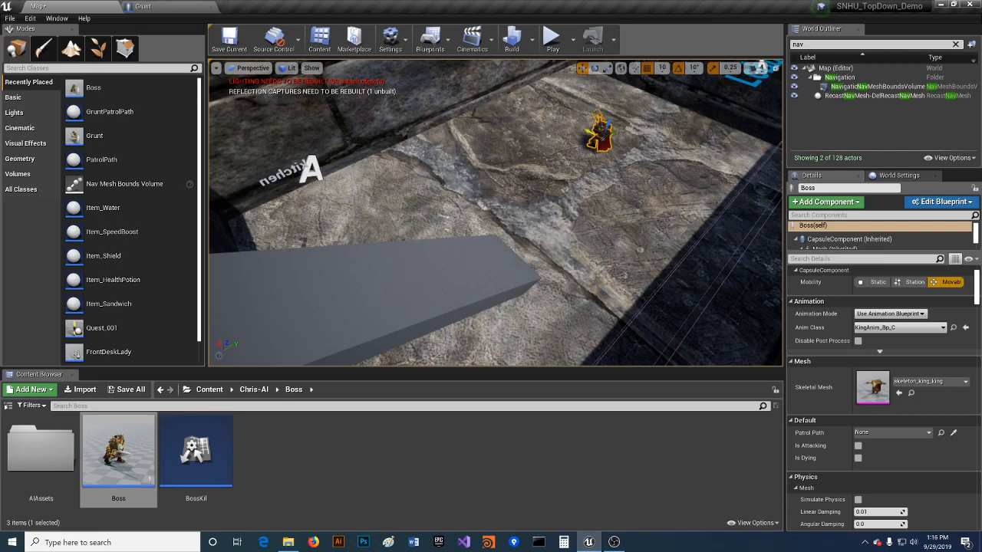
- Rotate the placed Boss about -80 degrees around its vertical axis
{"action": "right_click_drag", "start_coordinate": [602, 131], "coordinate": [590, 73]}
{"action": "left_click_drag", "start_coordinate": [622, 265], "coordinate": [648, 270]}
{"action": "key", "text": "e"}
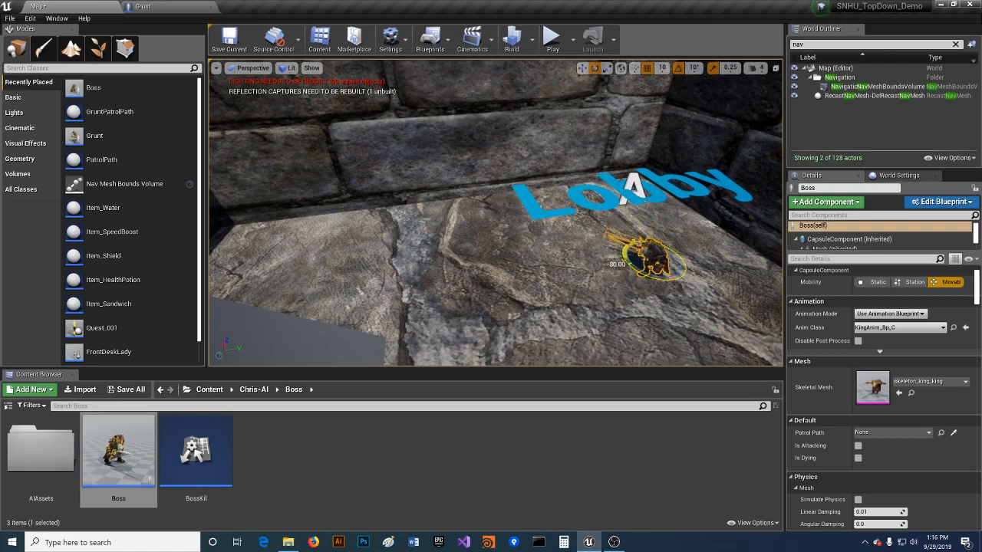
- Play the level, walk the character into the stone-floored room to provoke the Boss's attack, run away and end the play session
{"action": "left_click", "coordinate": [551, 36]}
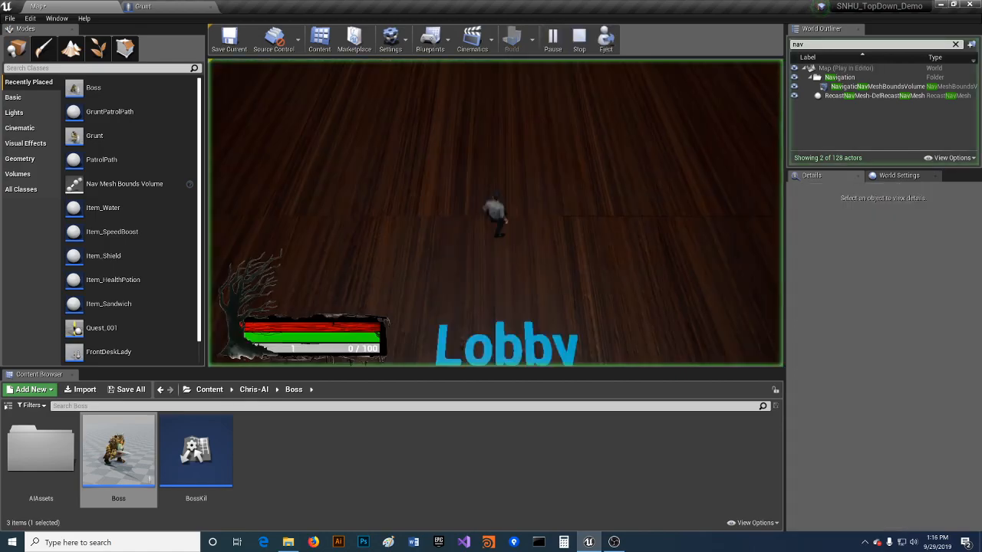
{"action": "left_click", "coordinate": [494, 213]}
{"action": "key", "text": "d"}
{"action": "key", "text": "w"}
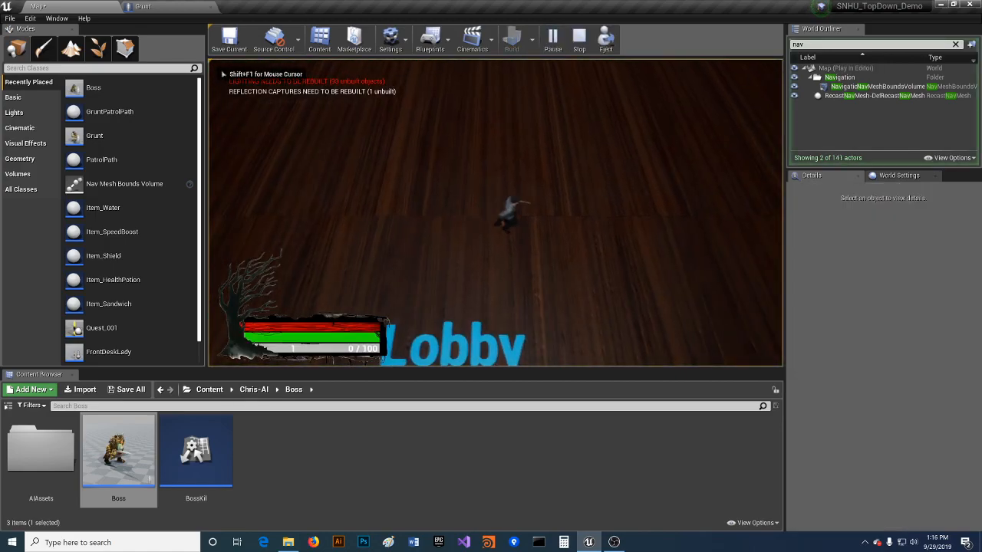
{"action": "key", "text": "d"}
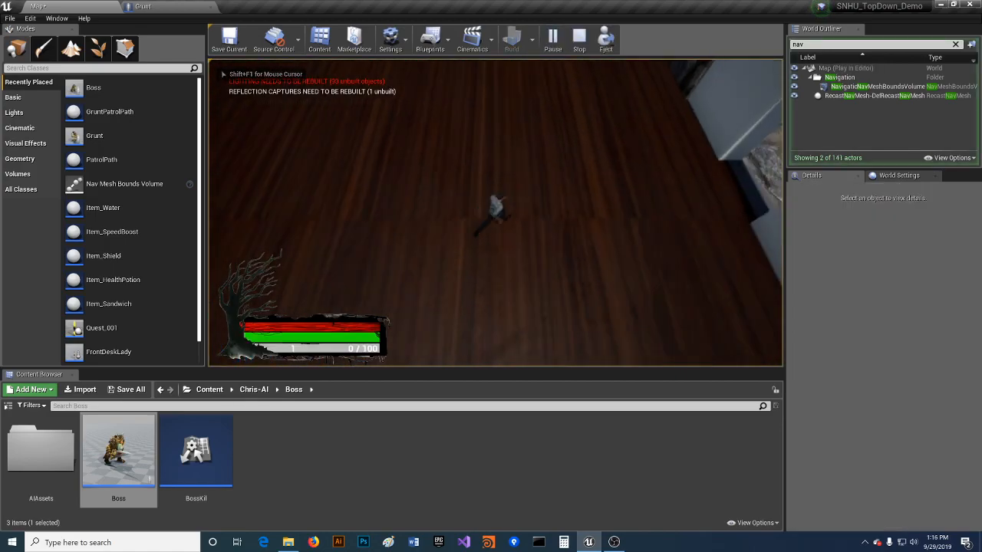
{"action": "key", "text": "d"}
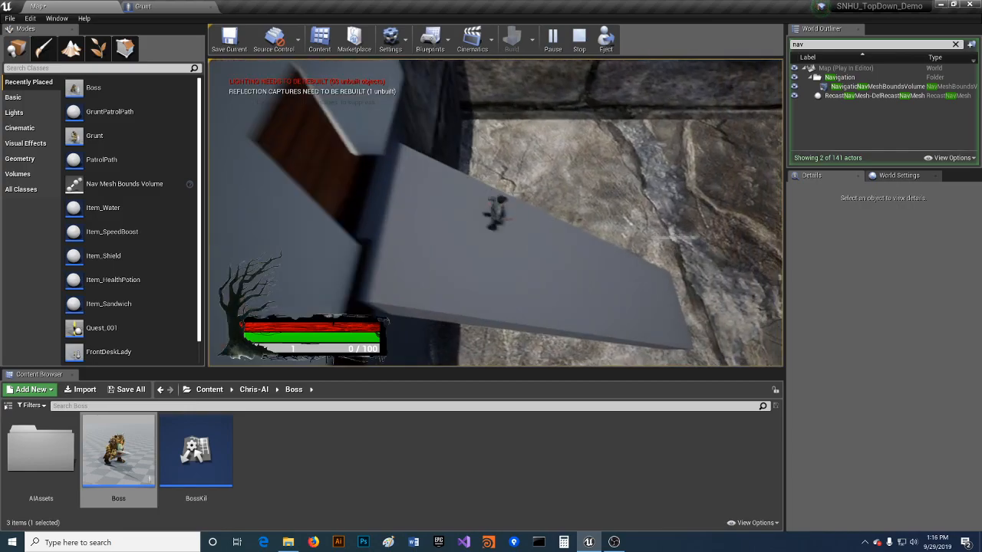
{"action": "key", "text": "d"}
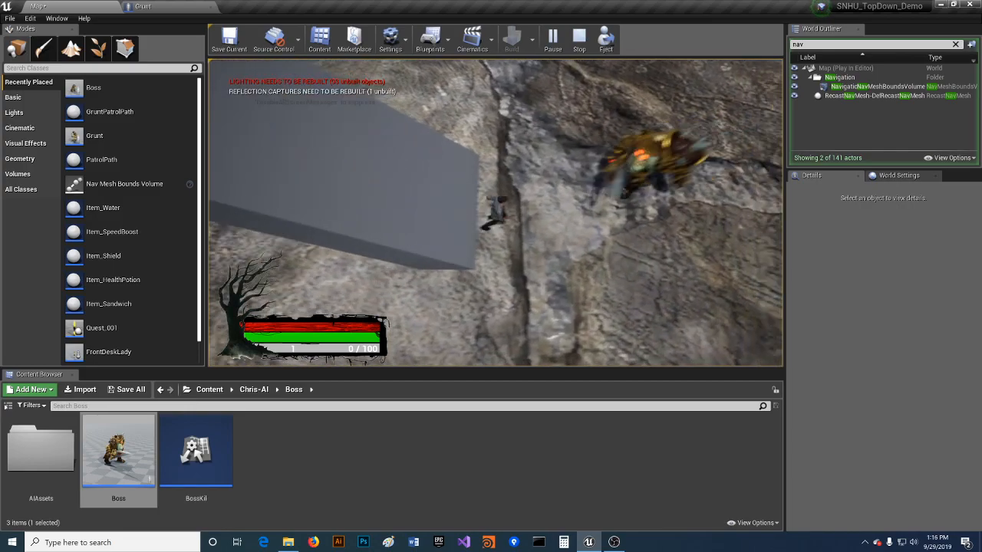
{"action": "key", "text": "a"}
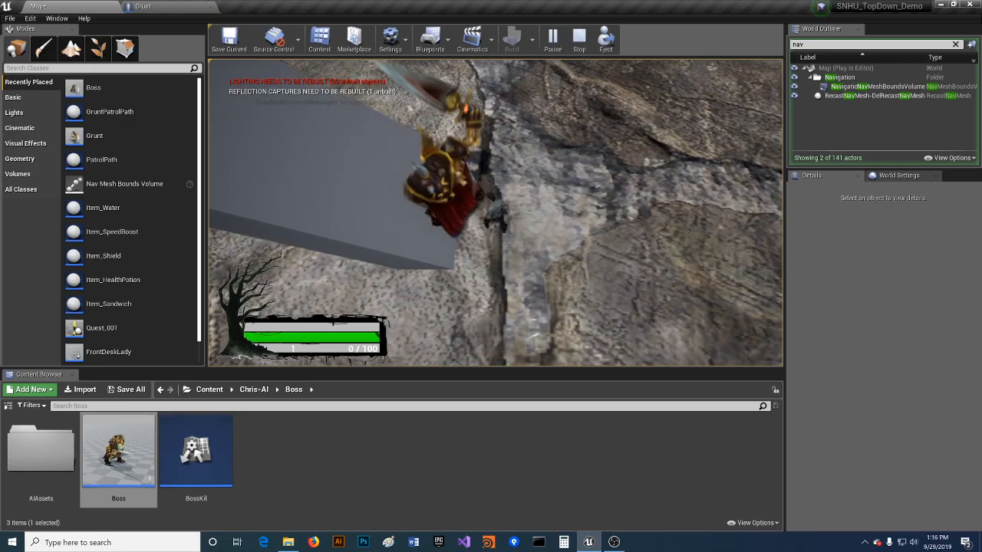
{"action": "key", "text": "s"}
{"action": "key", "text": "d"}
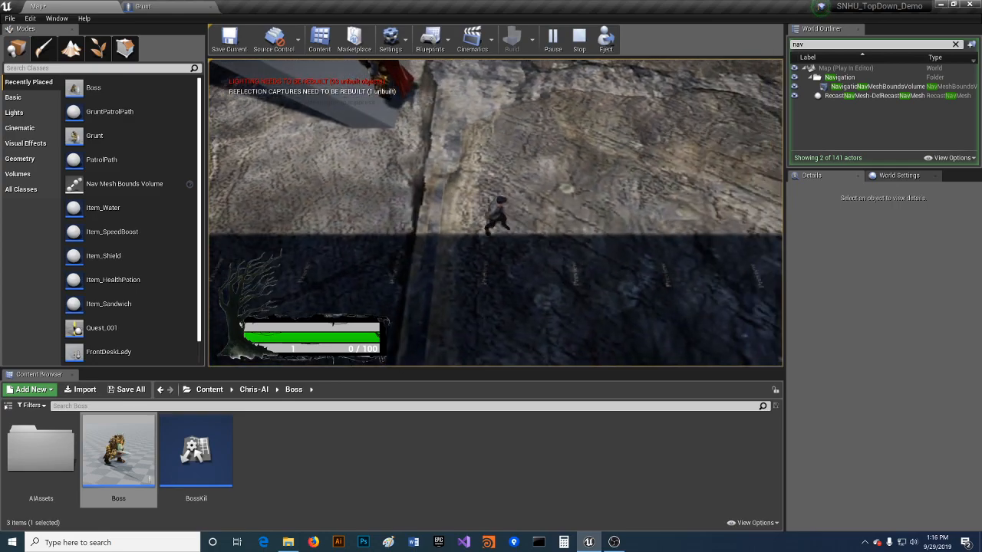
{"action": "key", "text": "Escape"}
- View the Boss blueprint's sword overlap damage event, and open the Boss_BT behavior tree from the Boss AIAssets folder to examine its branches
{"action": "double_click", "coordinate": [118, 452]}
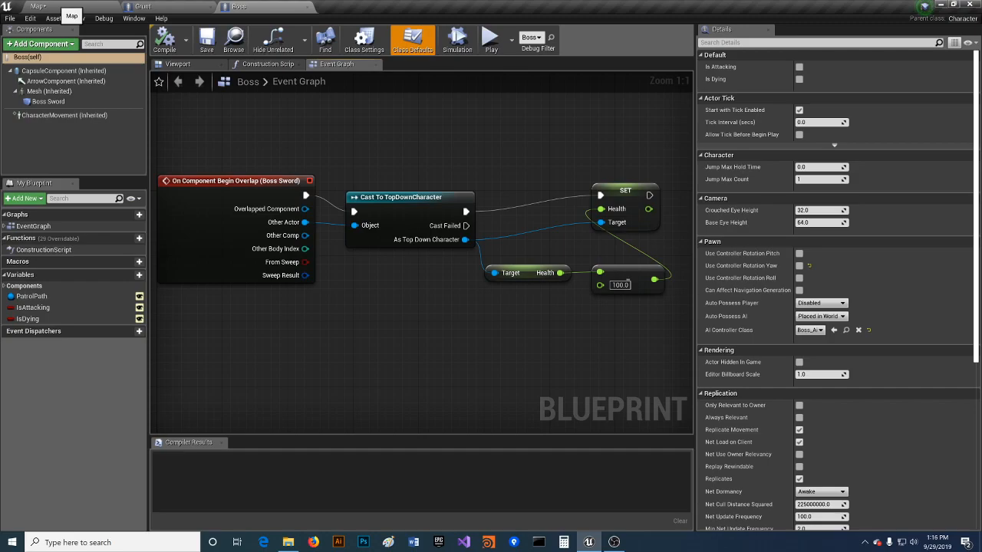
{"action": "left_click", "coordinate": [61, 7]}
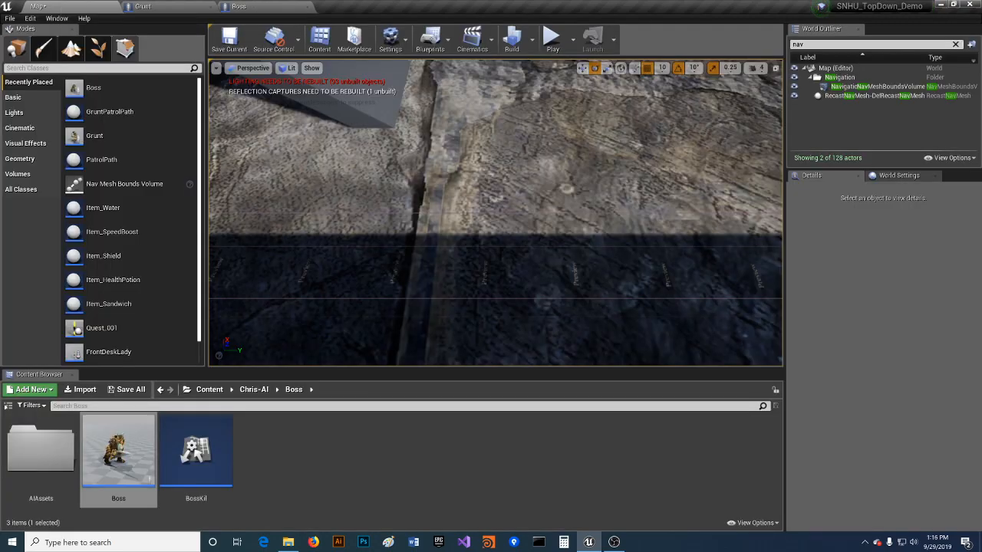
{"action": "double_click", "coordinate": [40, 451]}
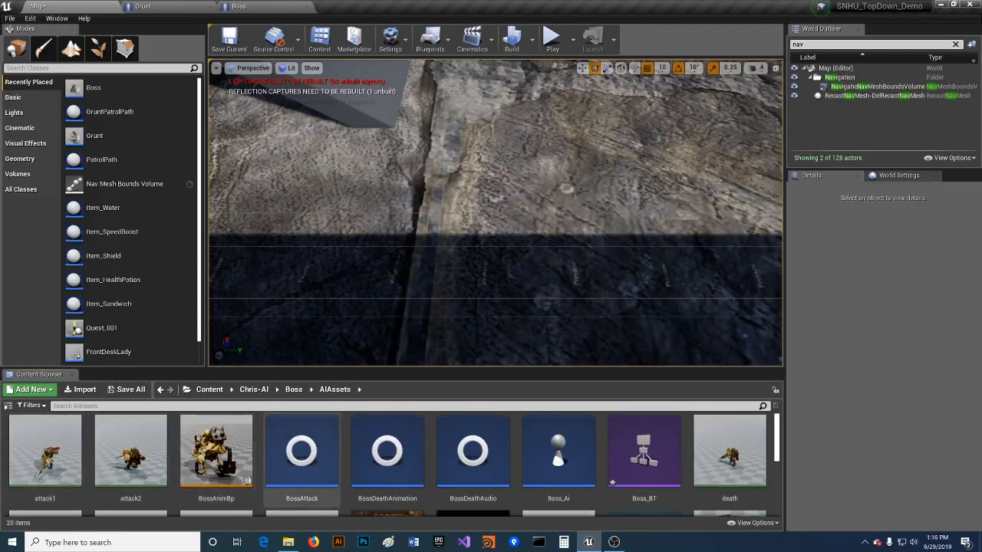
{"action": "double_click", "coordinate": [641, 460]}
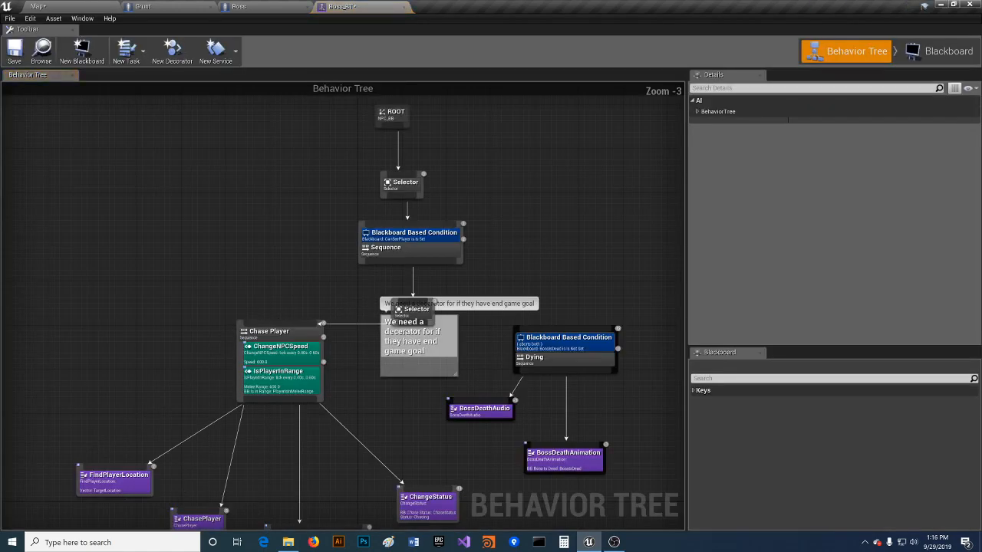
{"action": "right_click_drag", "start_coordinate": [423, 330], "coordinate": [456, 307]}
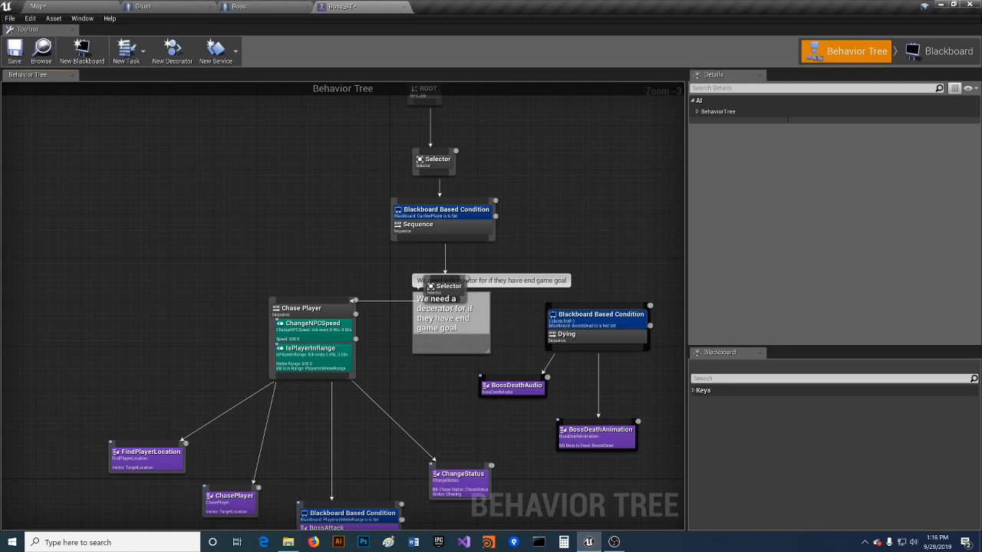
- Connect the lower Selector to the Dying sequence and break its link to the Chase Player sequence in the Boss behavior tree
{"action": "right_click_drag", "start_coordinate": [345, 307], "coordinate": [347, 260]}
{"action": "right_click_drag", "start_coordinate": [441, 336], "coordinate": [377, 405]}
{"action": "left_click_drag", "start_coordinate": [381, 311], "coordinate": [382, 295]}
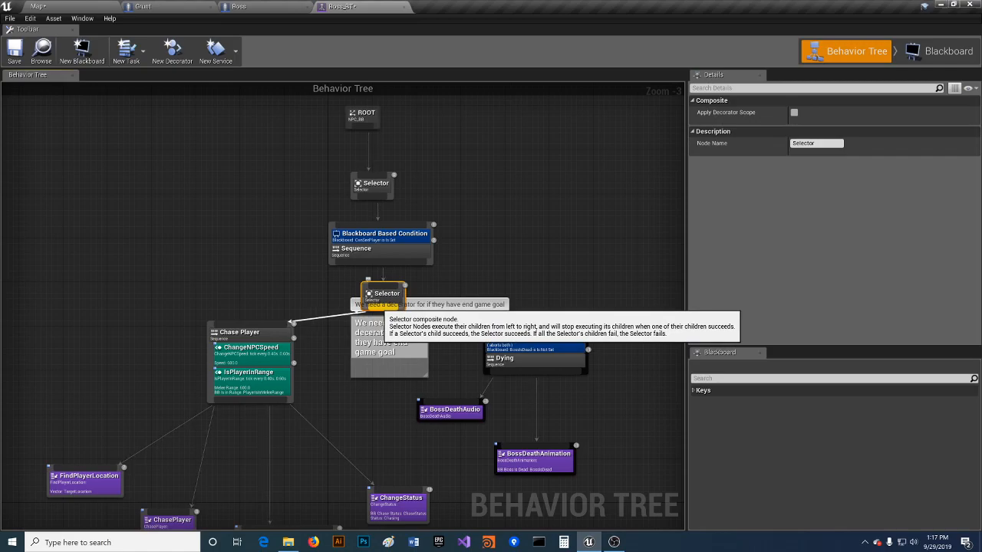
{"action": "left_click_drag", "start_coordinate": [383, 309], "coordinate": [536, 329]}
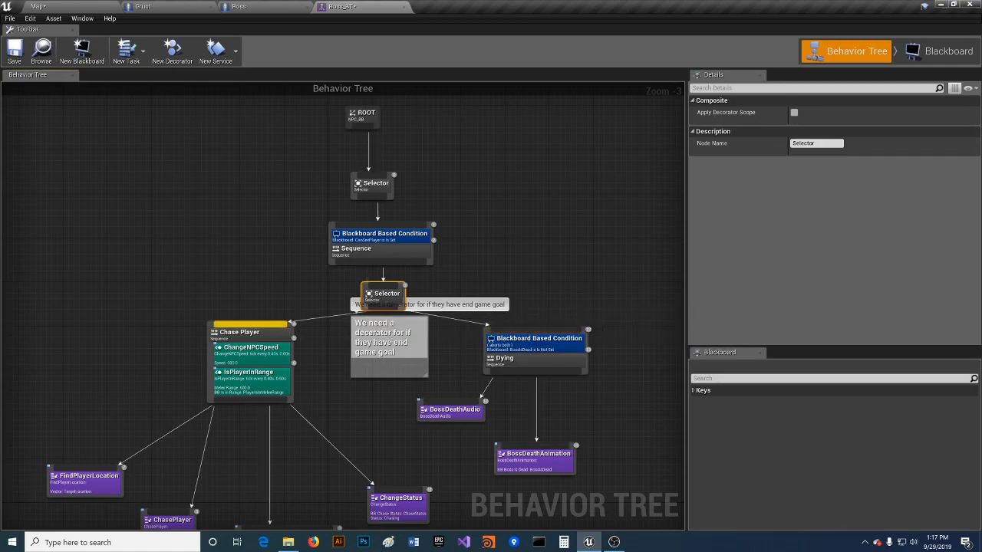
{"action": "key", "text": "super"}
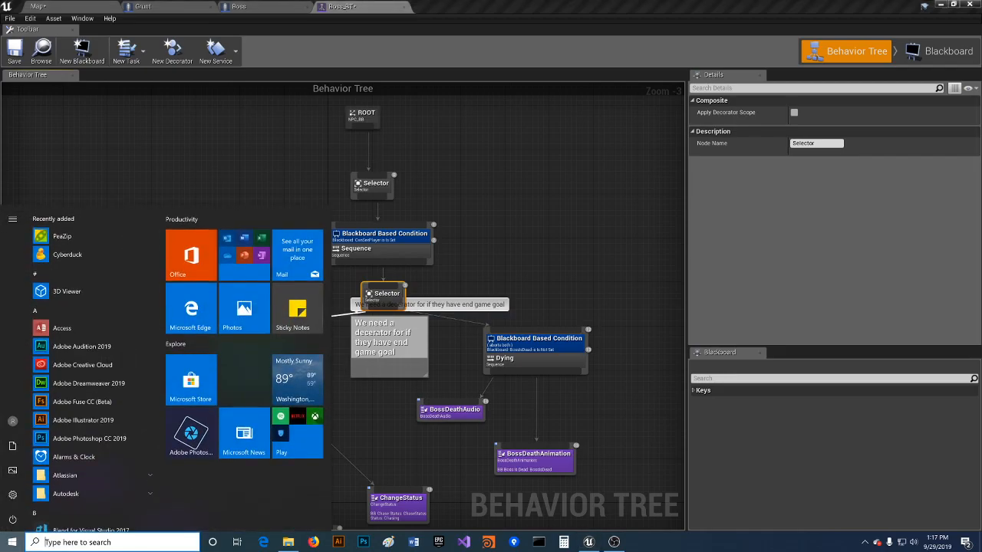
{"action": "key", "text": "super"}
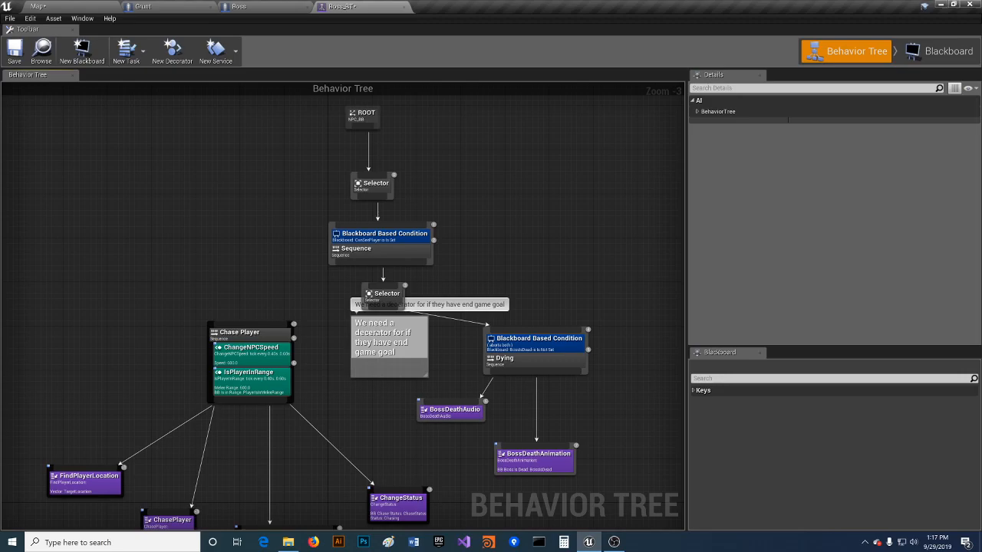
- Play the level from the map, walk the character to the Boss on the stone floor to test its dying behavior, and end the play session
{"action": "left_click", "coordinate": [37, 6]}
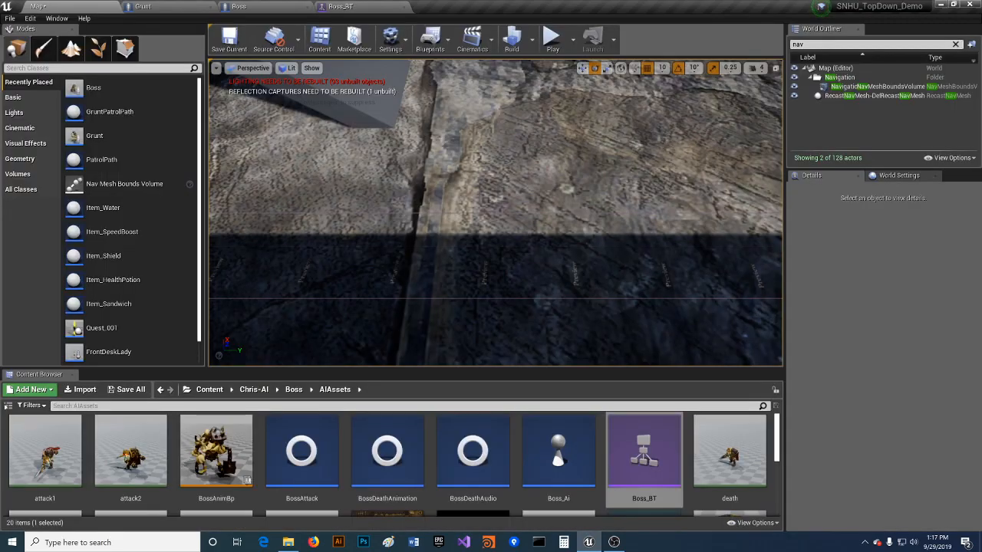
{"action": "left_click", "coordinate": [552, 38]}
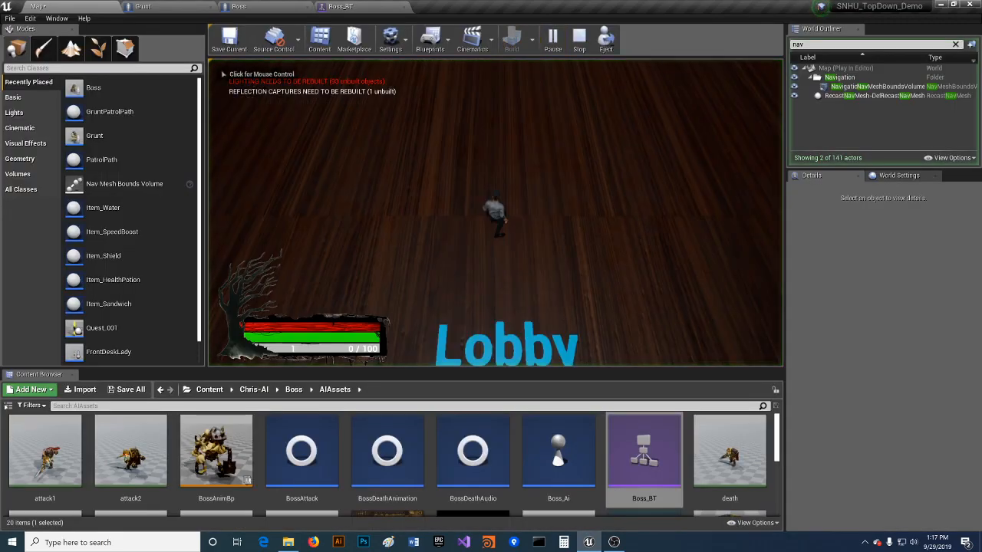
{"action": "key", "text": "d"}
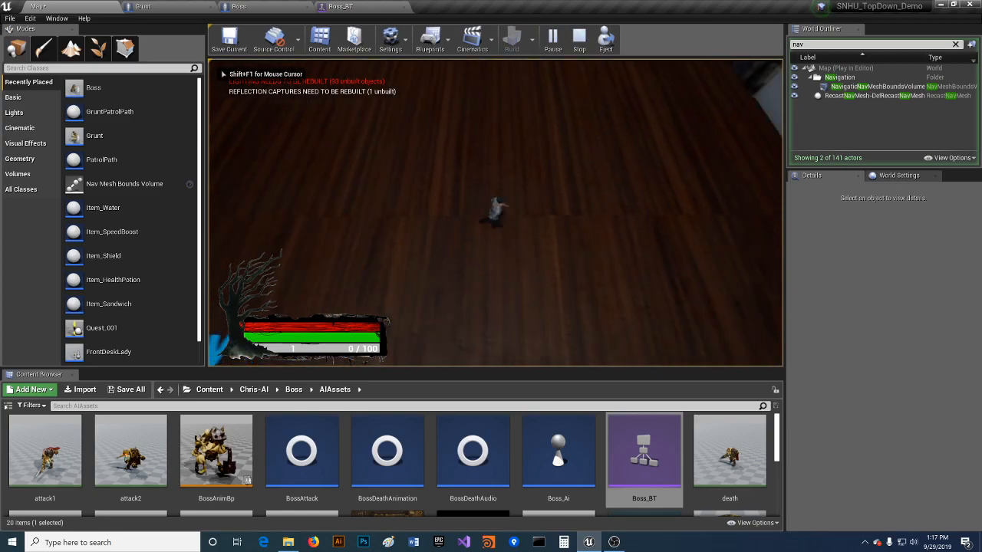
{"action": "key", "text": "d"}
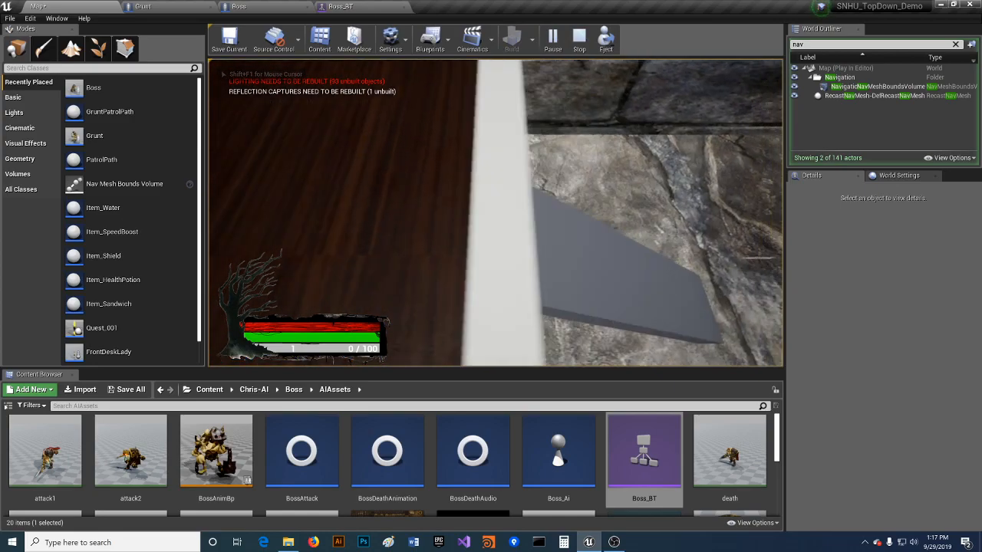
{"action": "key", "text": "d"}
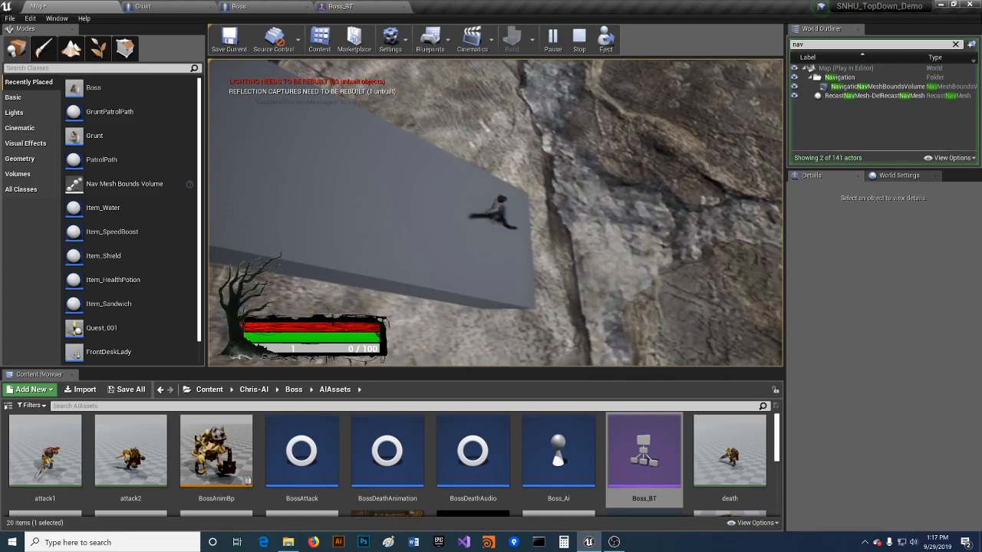
{"action": "key", "text": "d"}
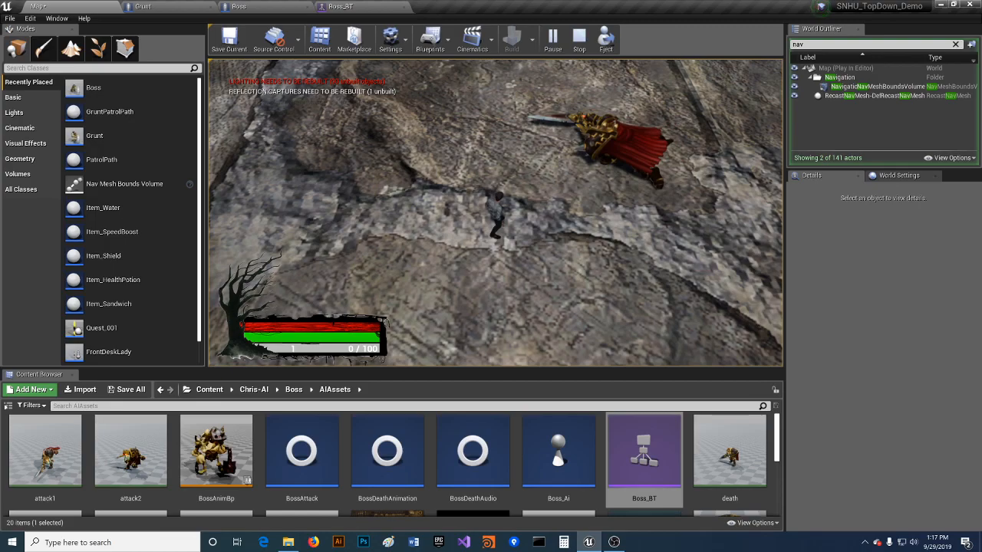
{"action": "key", "text": "Escape"}
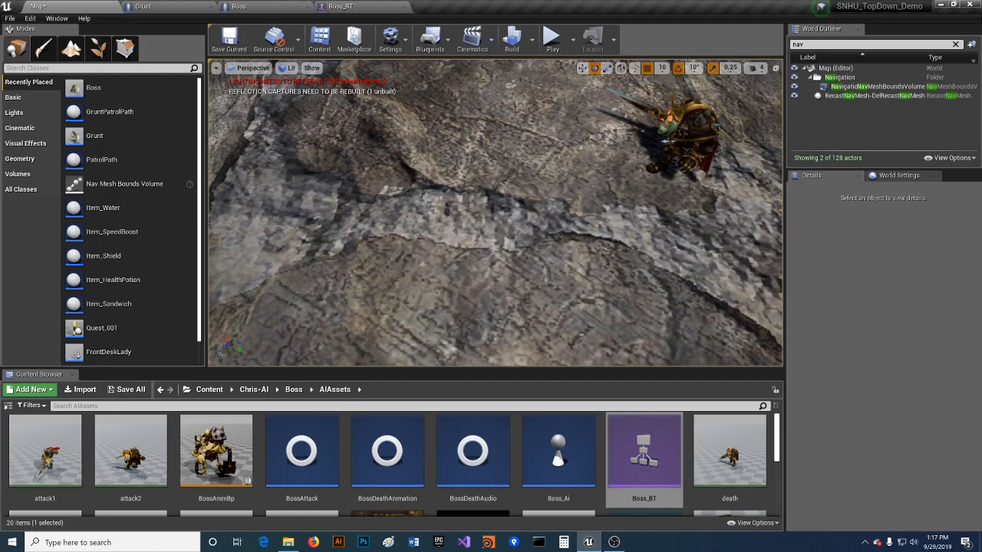
{"action": "mouse_move", "coordinate": [614, 542]}
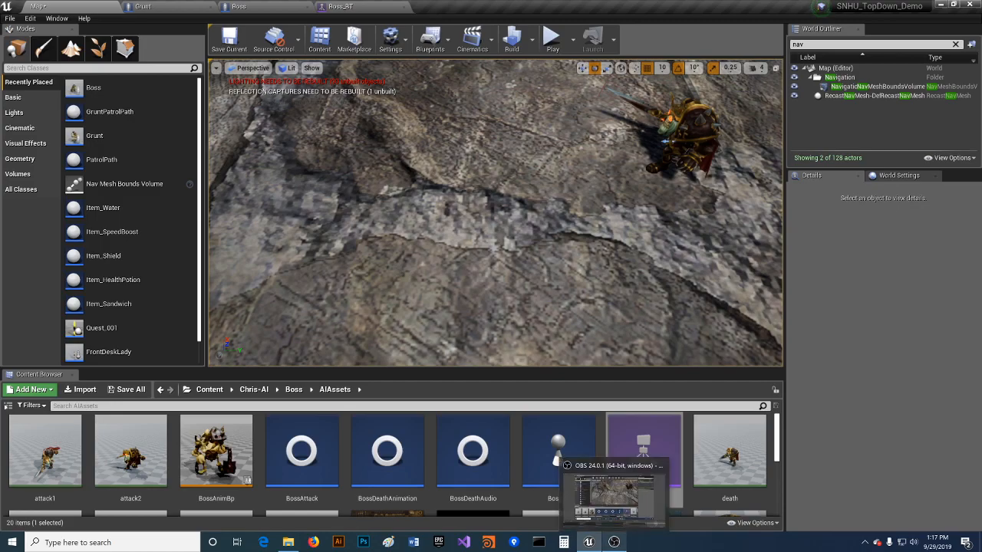